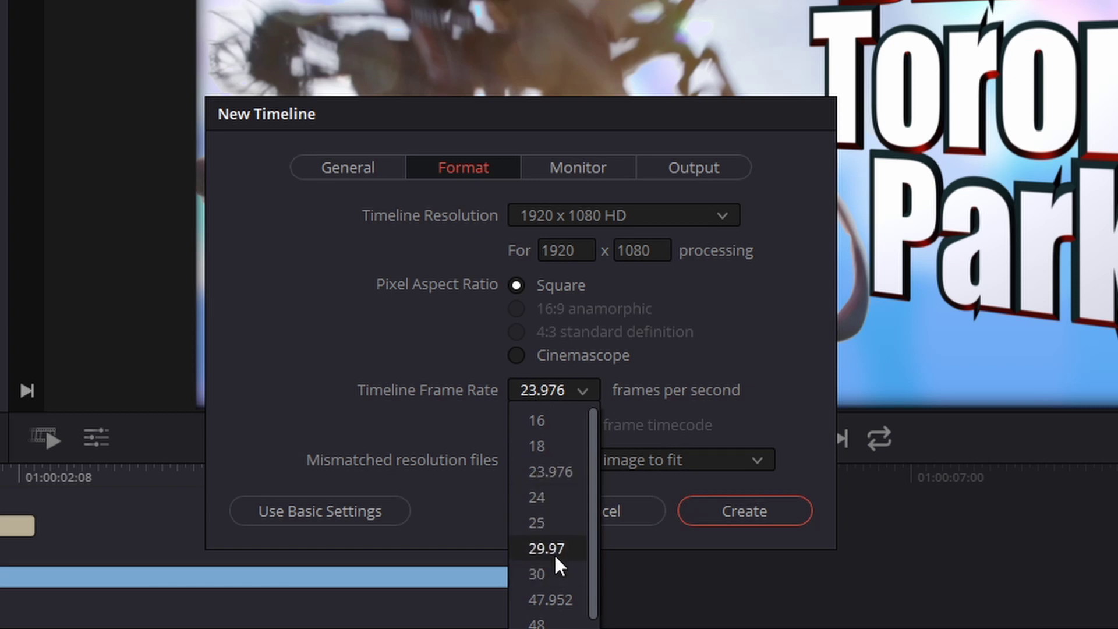
Set the new timeline's frame rate to 29.97 frames per second and create the timeline
click(546, 548)
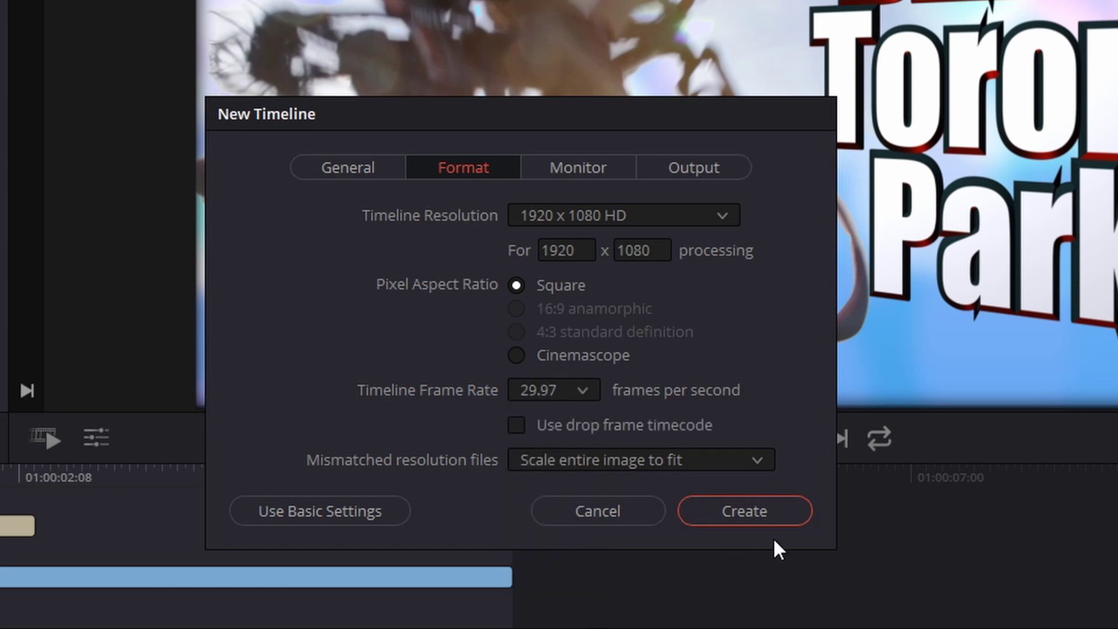
click(732, 512)
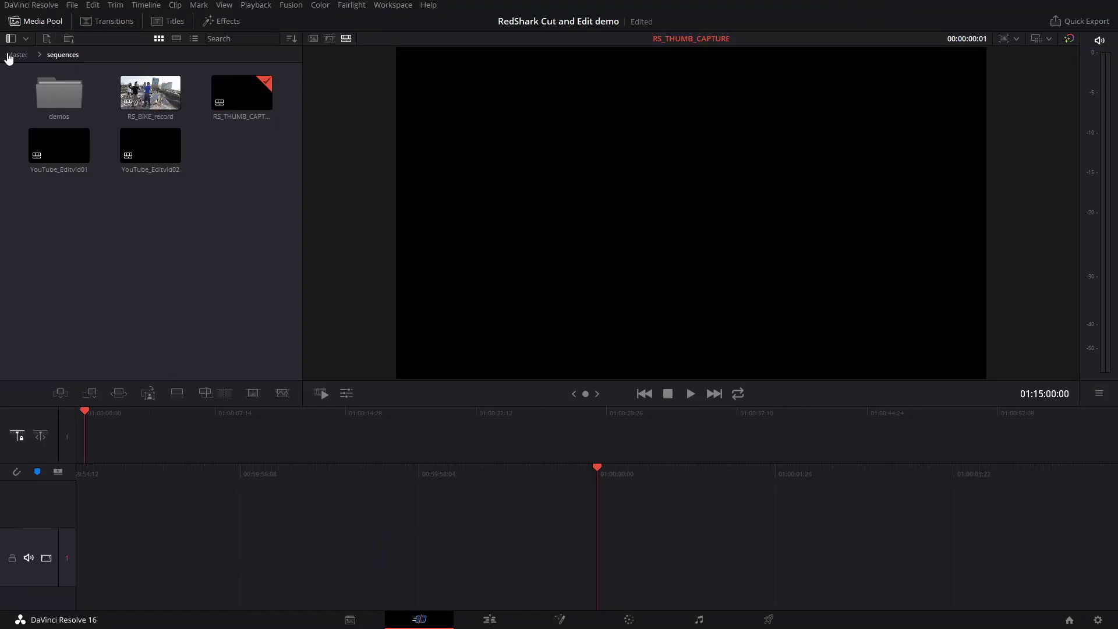
Insert the AdobeStock bokeh still from the gfx bin at the start of the empty timeline as the background
click(12, 54)
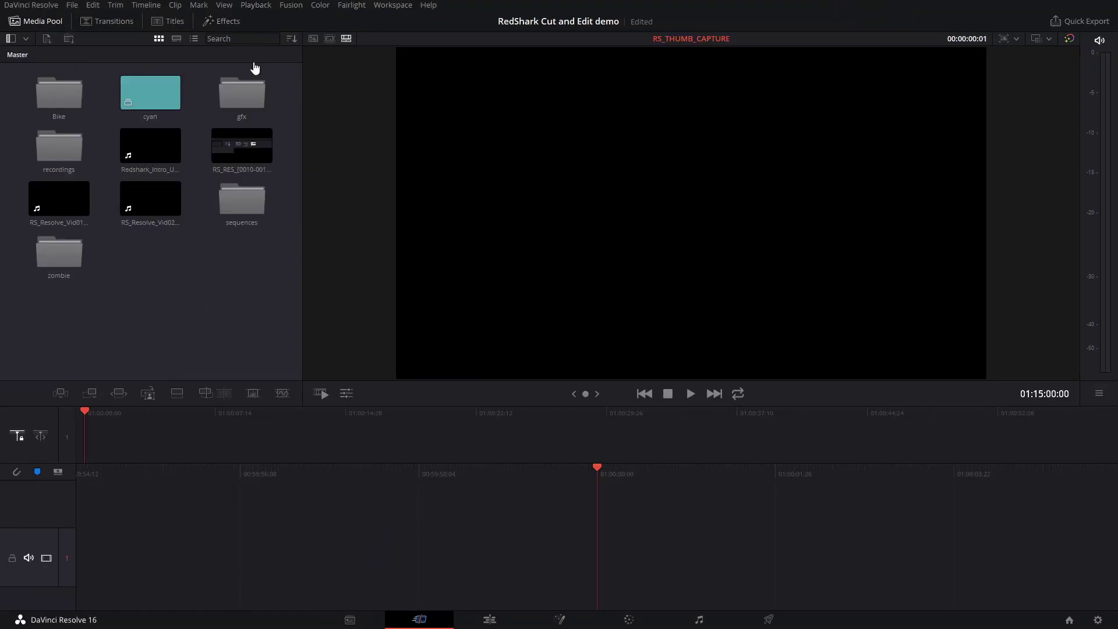
double_click(230, 82)
click(63, 89)
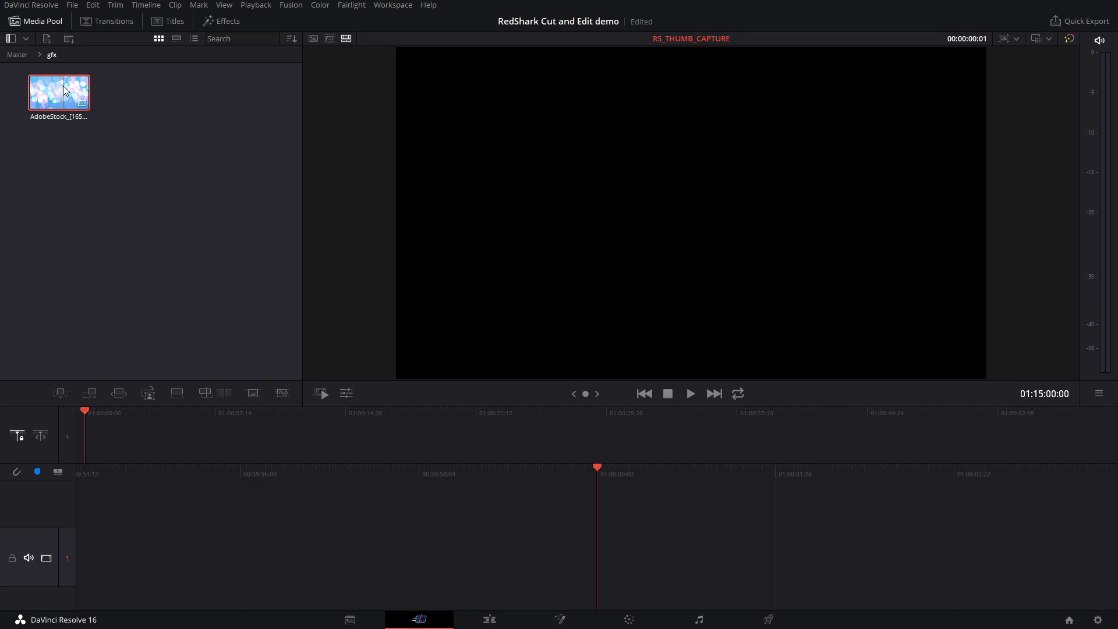
double_click(64, 90)
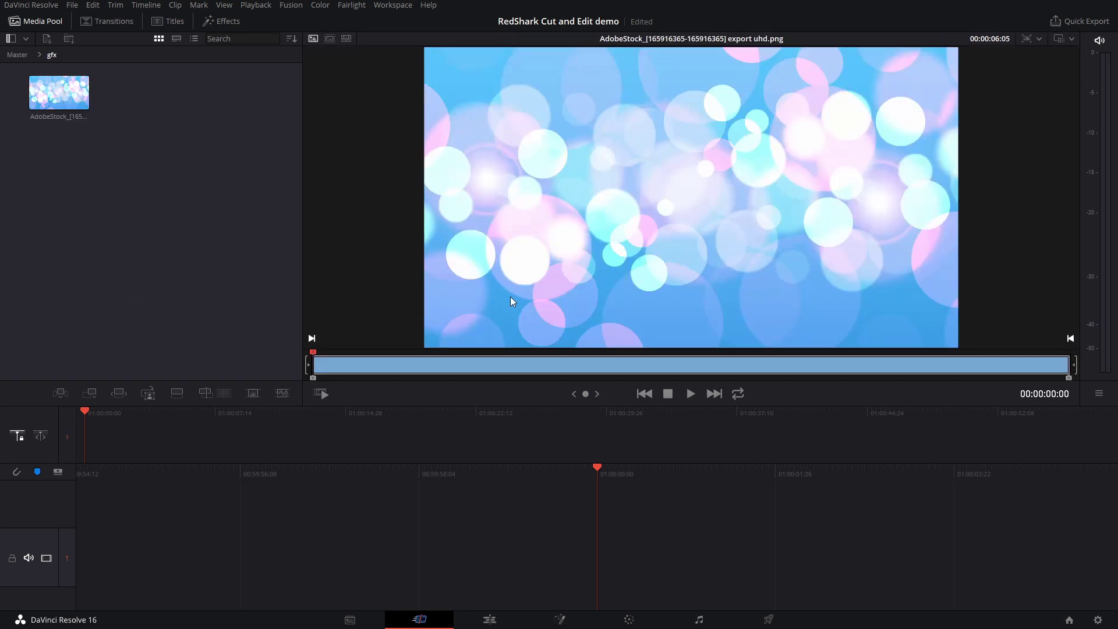
key(F9)
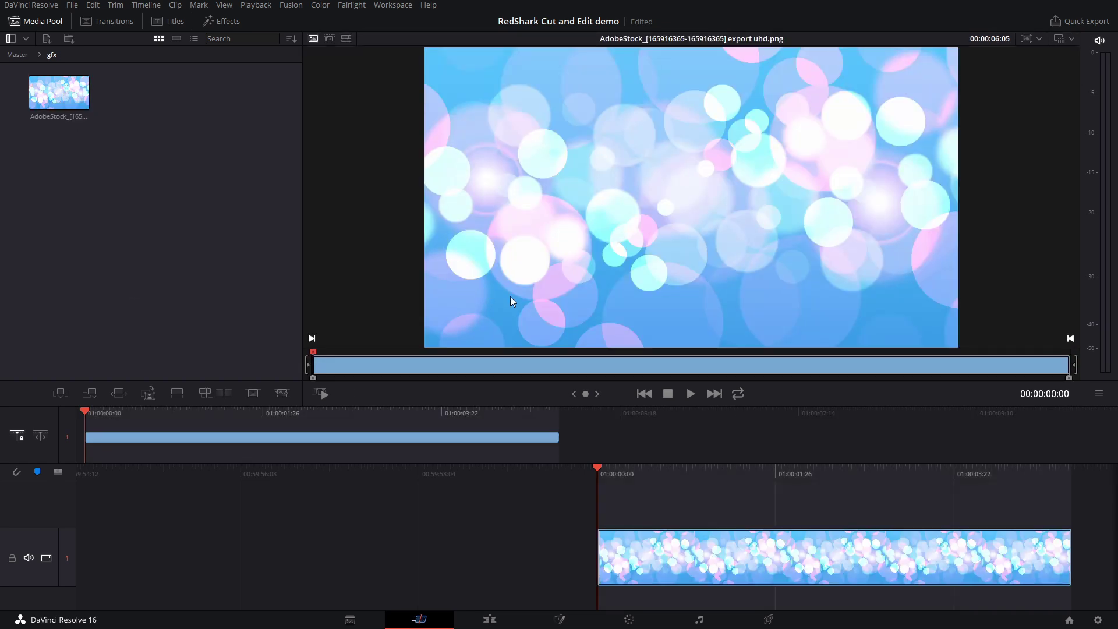
Preview MVI_8888.MOV from the Bike bin and place it on a track above the background at the timeline start
click(15, 54)
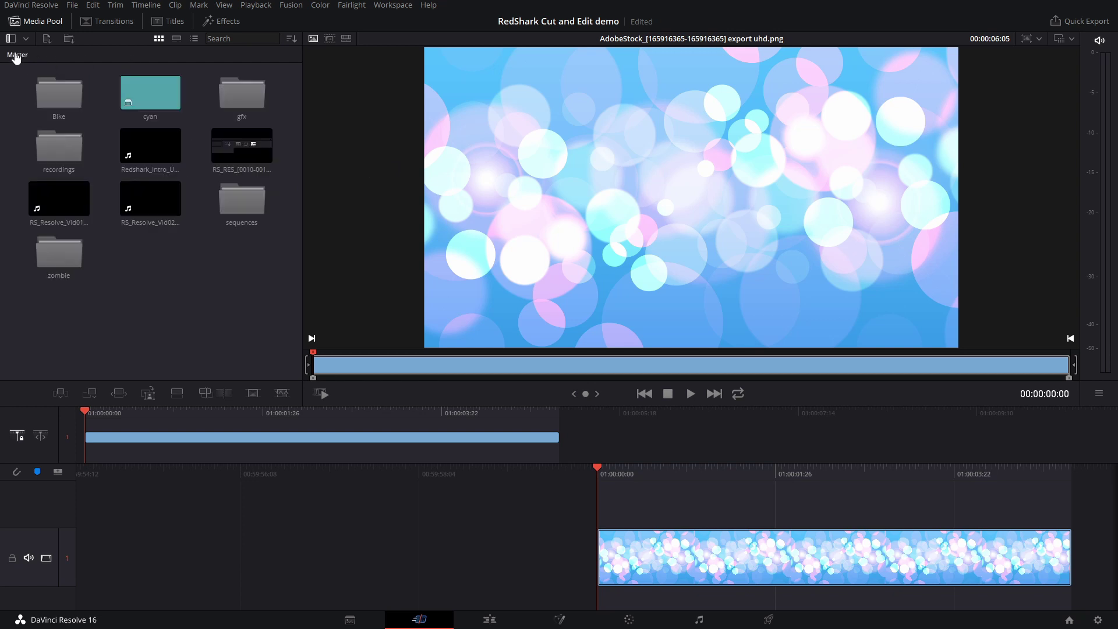
double_click(47, 98)
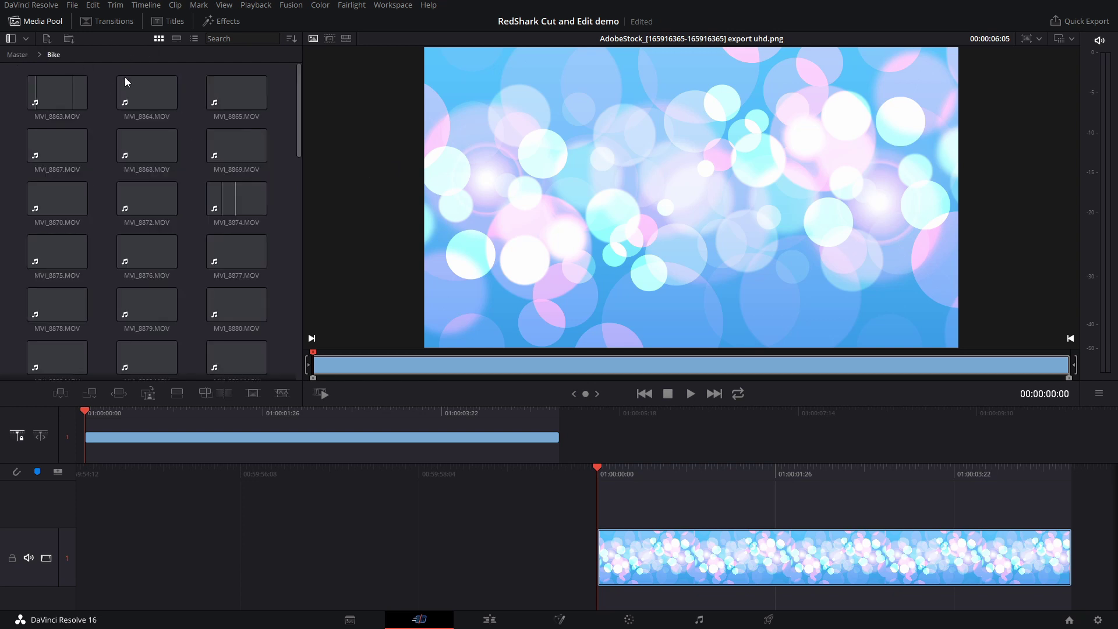
scroll(121, 117, down, 2)
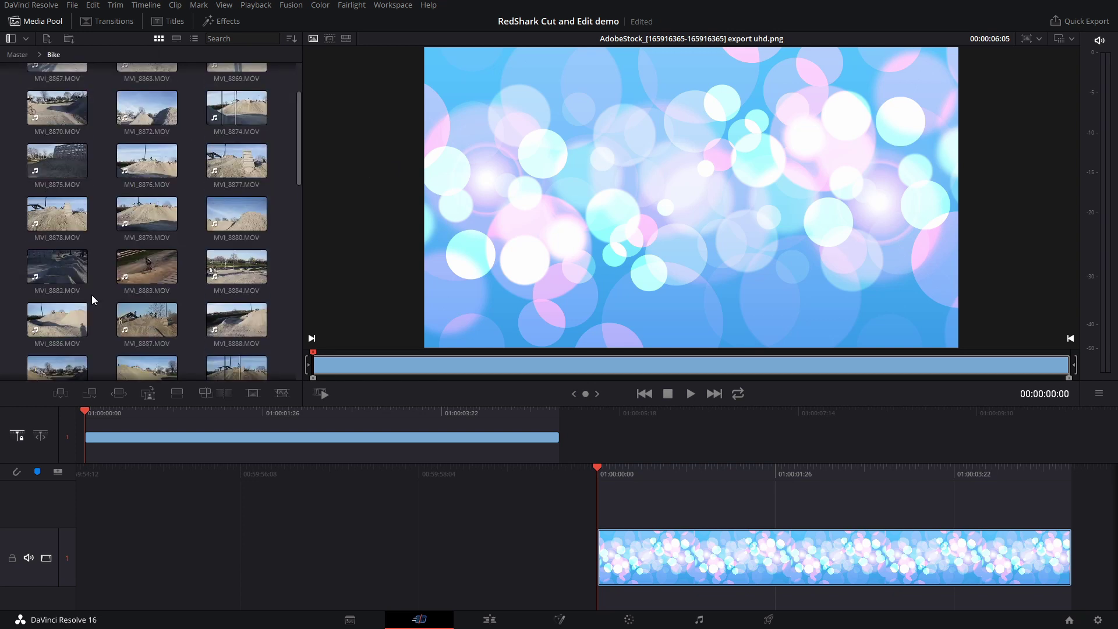
click(236, 319)
key(space)
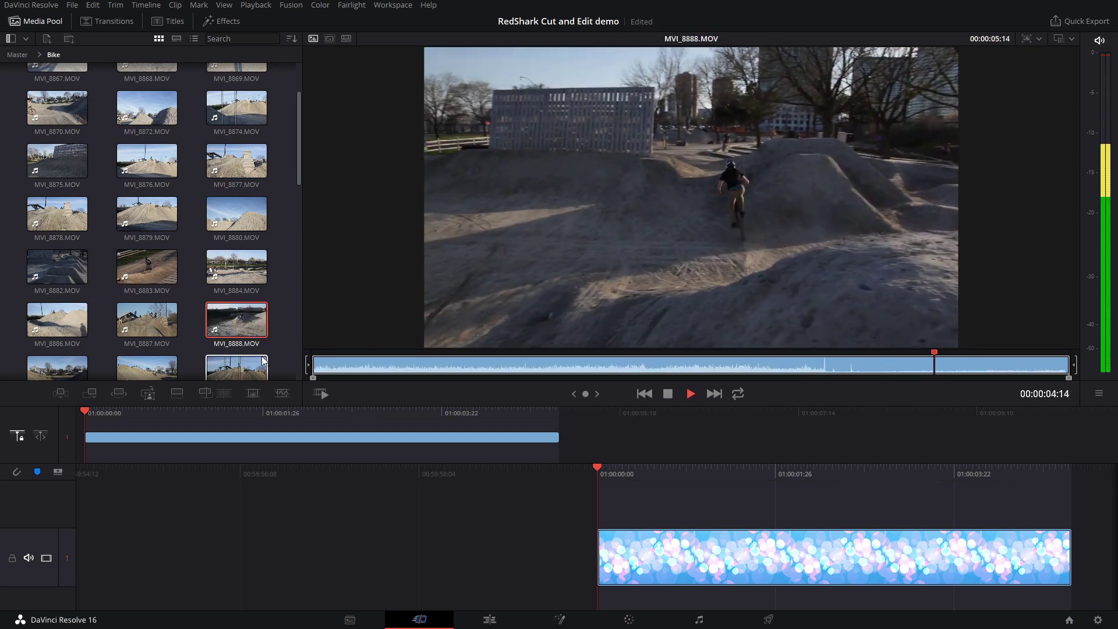
key(j)
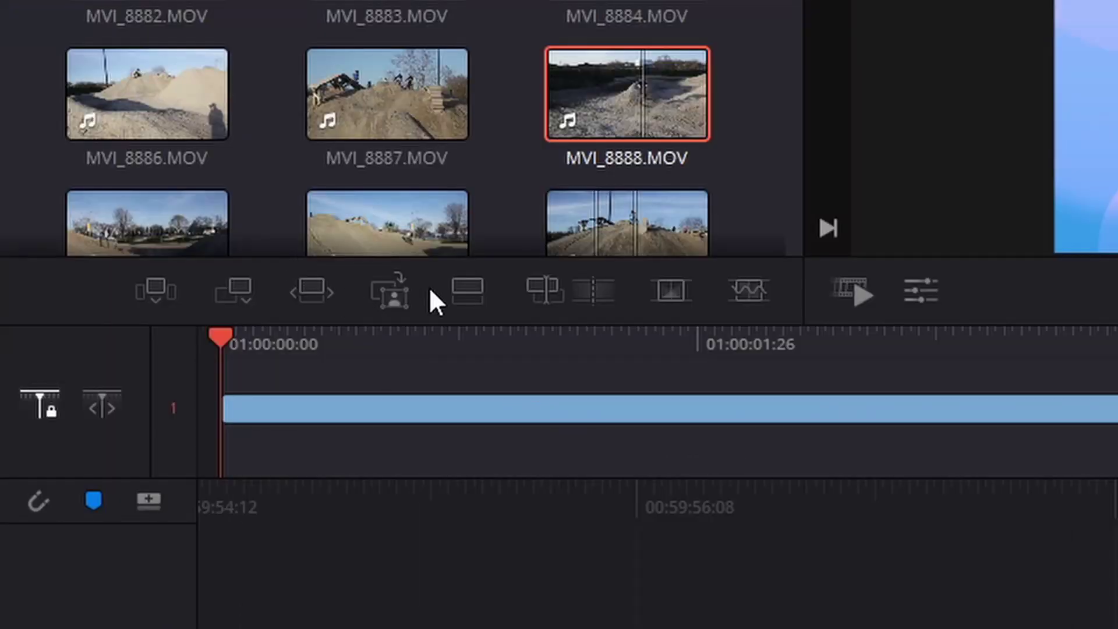
click(468, 295)
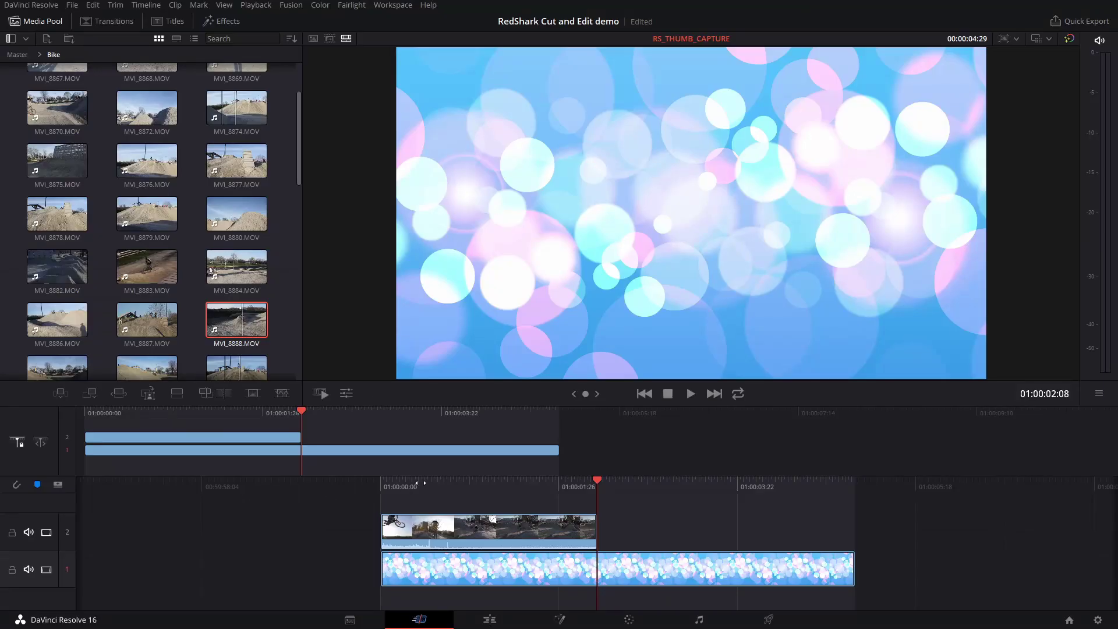
Return to the timeline start, scale the bike clip to 1.150 and reposition it to about X -241, Y -81.8
drag(421, 484, 711, 490)
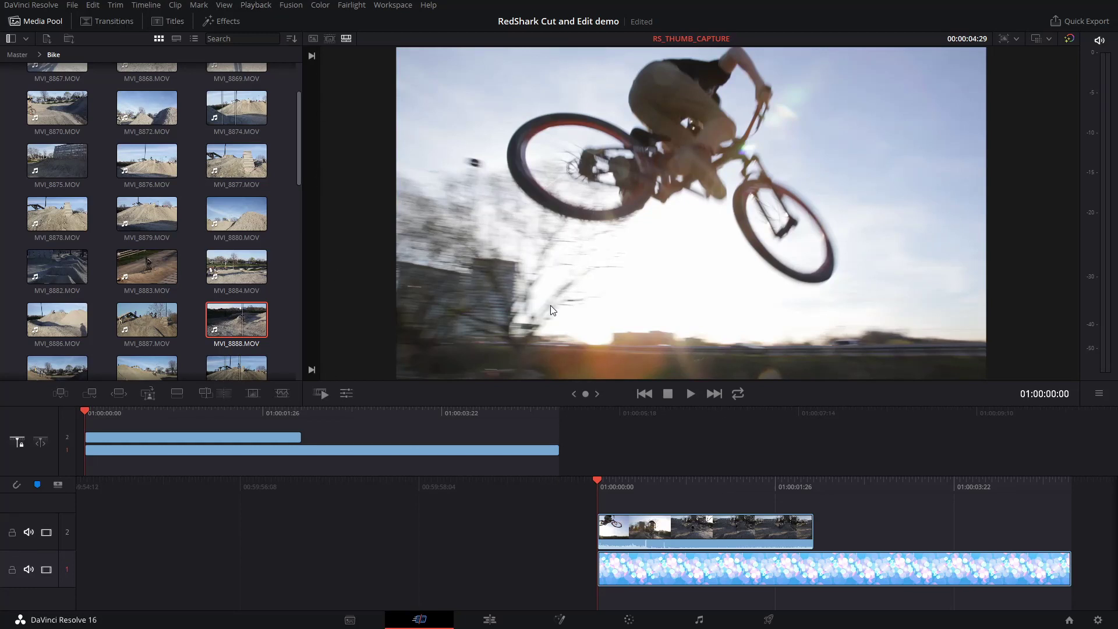
click(651, 539)
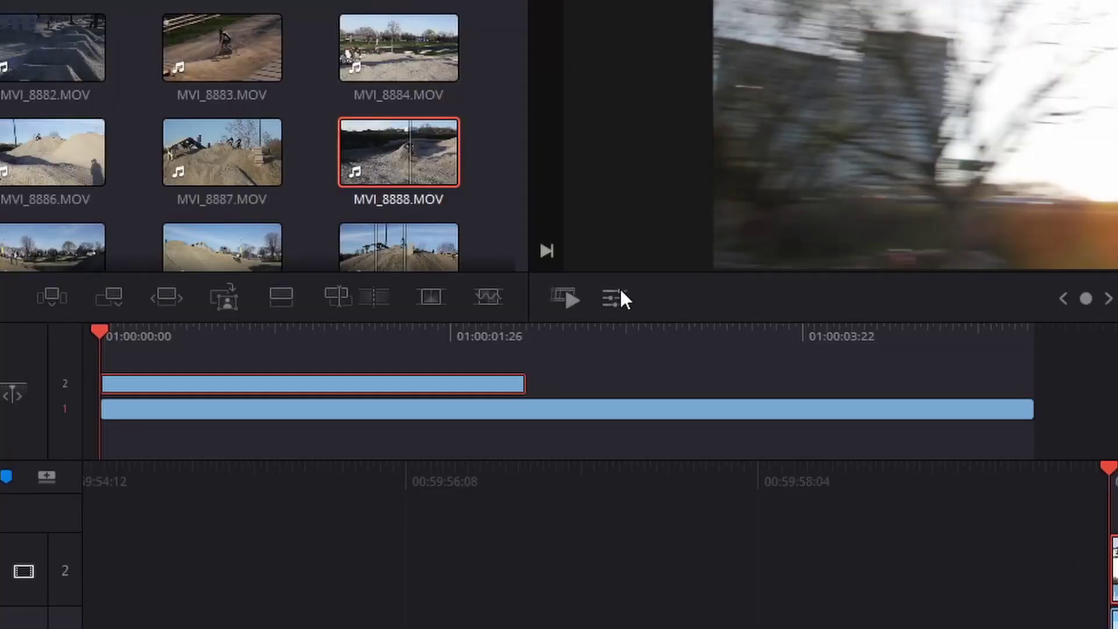
click(348, 393)
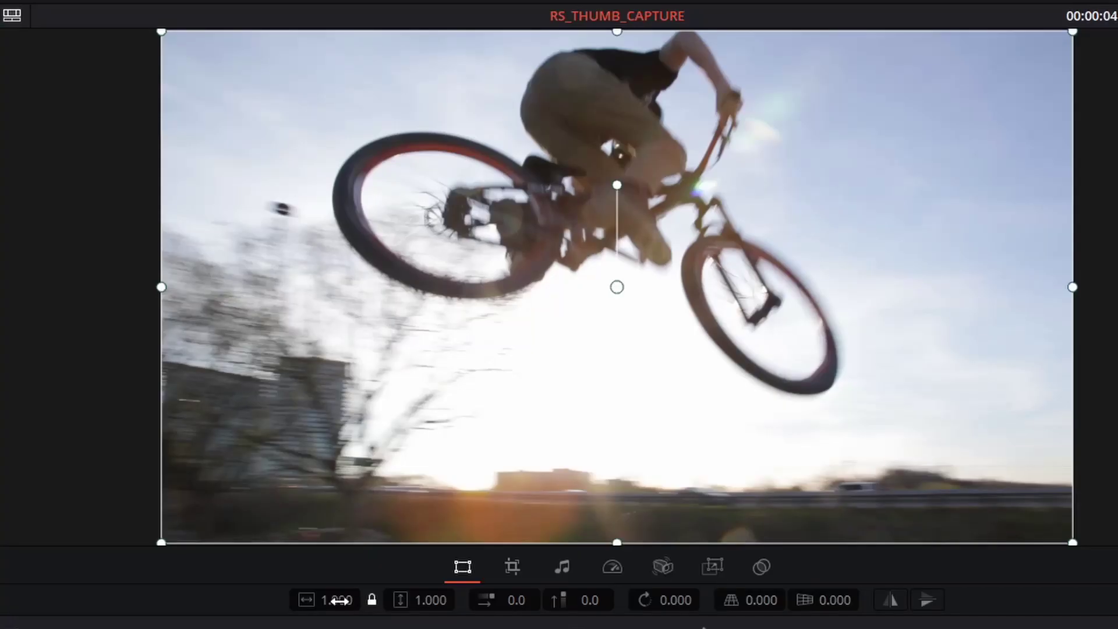
click(986, 255)
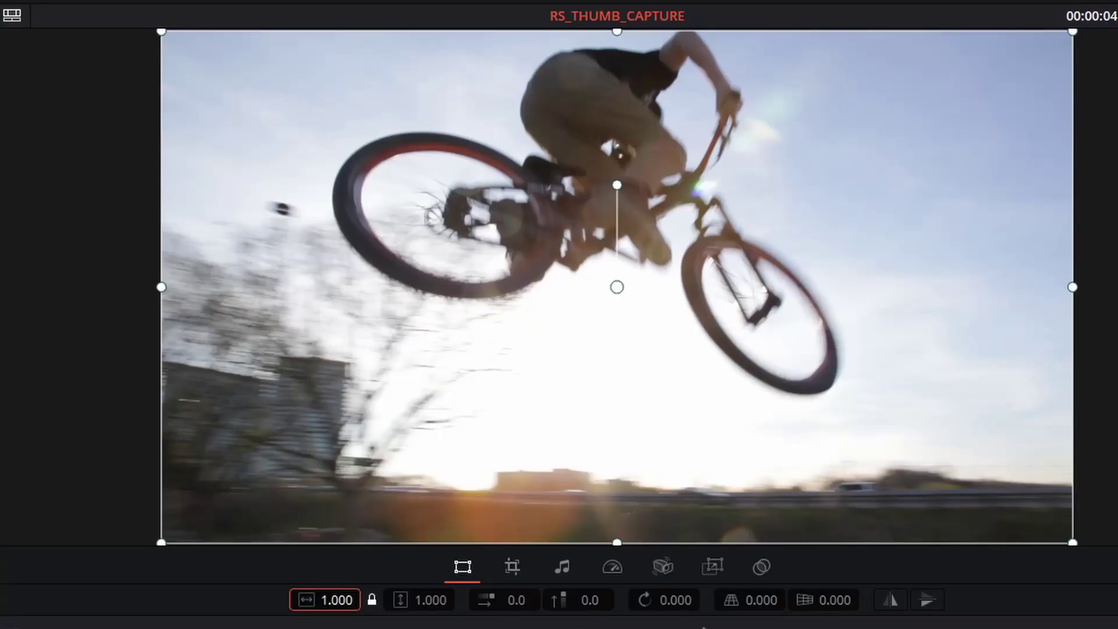
mouse_move(337, 600)
mouse_down()
mouse_move(307, 600)
mouse_move(354, 600)
mouse_up()
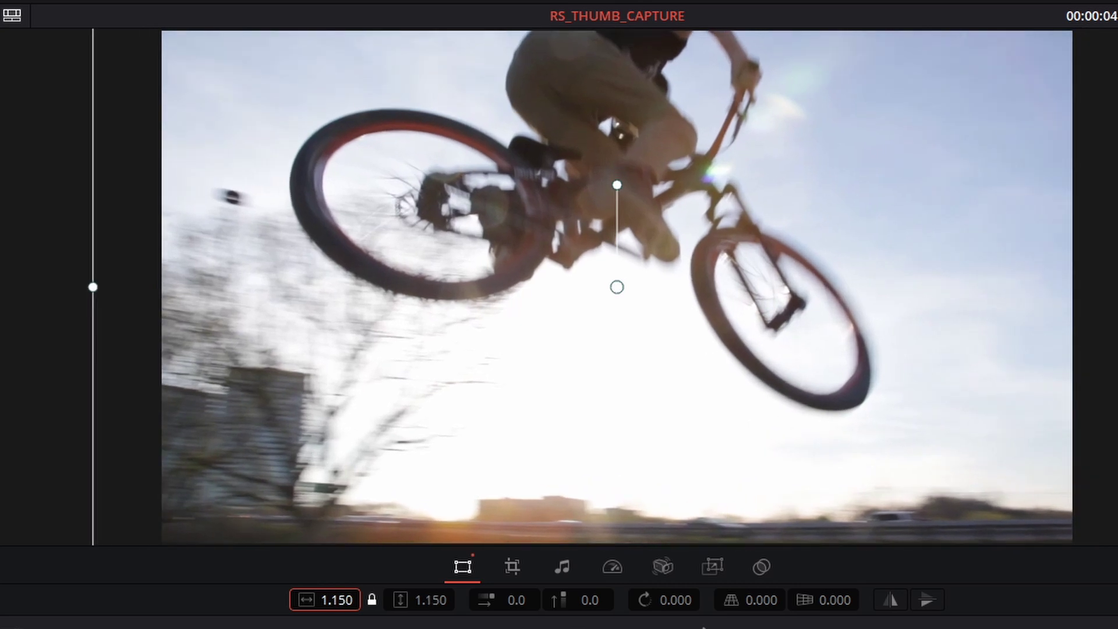
drag(392, 336, 296, 329)
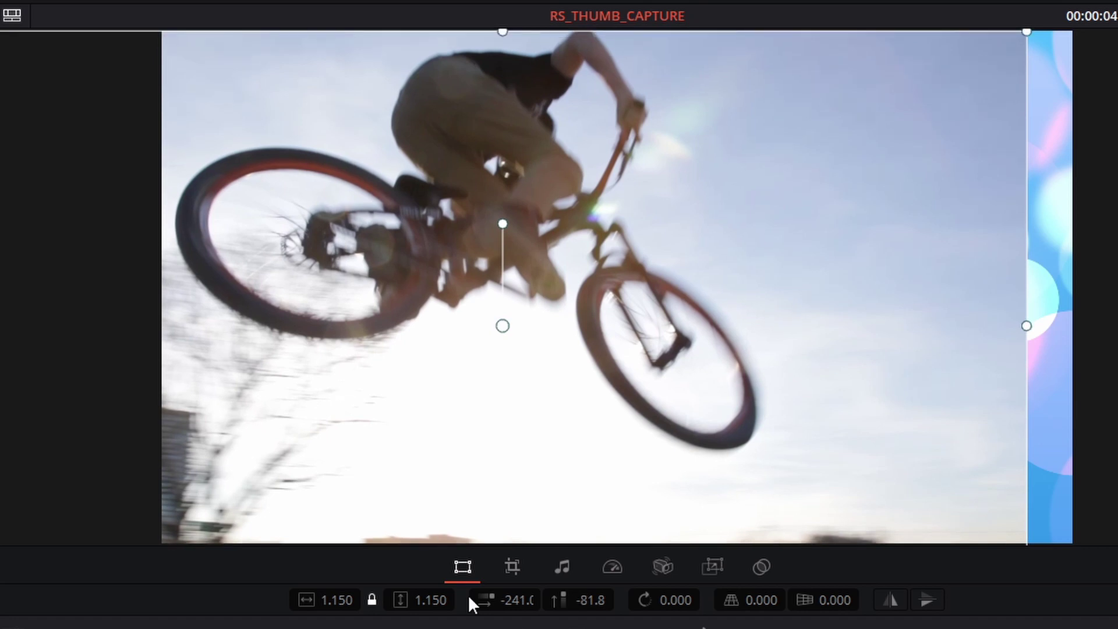
Crop the bike clip 17.5 on the left, 22.2 on the right and 24 at the bottom, with softness -9.4
click(506, 573)
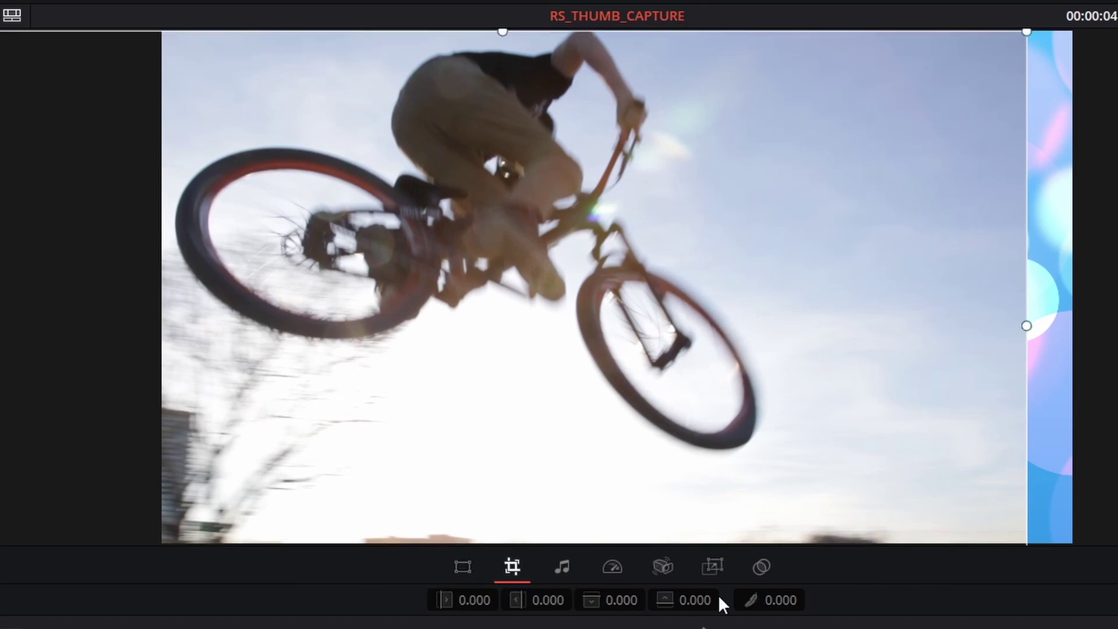
drag(784, 598, 756, 598)
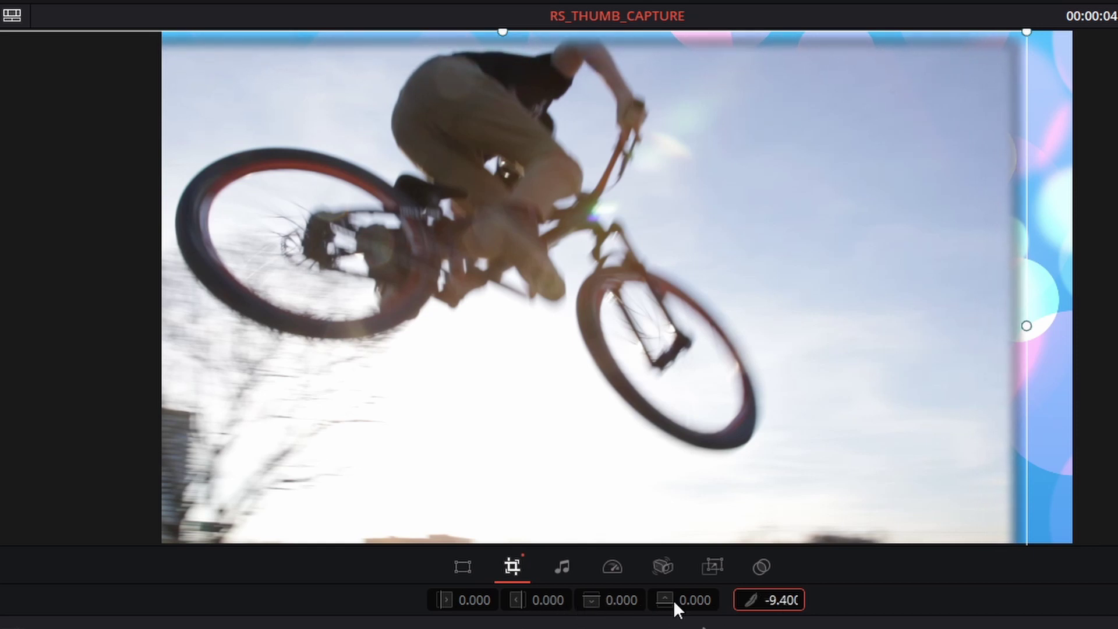
mouse_move(546, 600)
mouse_down()
mouse_move(571, 600)
mouse_move(543, 600)
mouse_move(556, 600)
mouse_up()
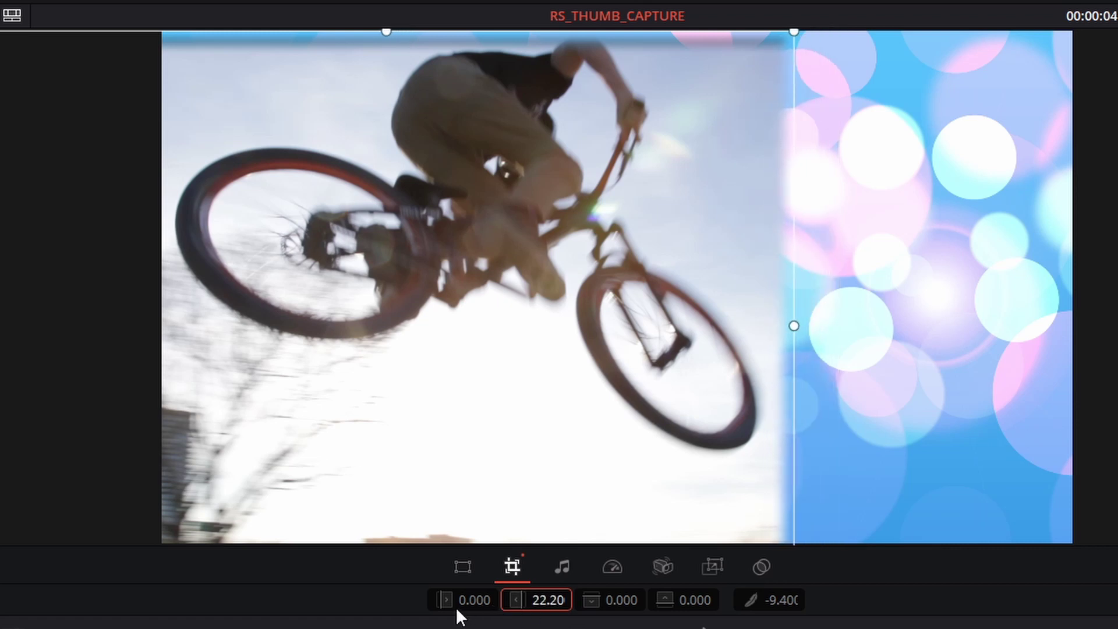
drag(458, 603, 484, 603)
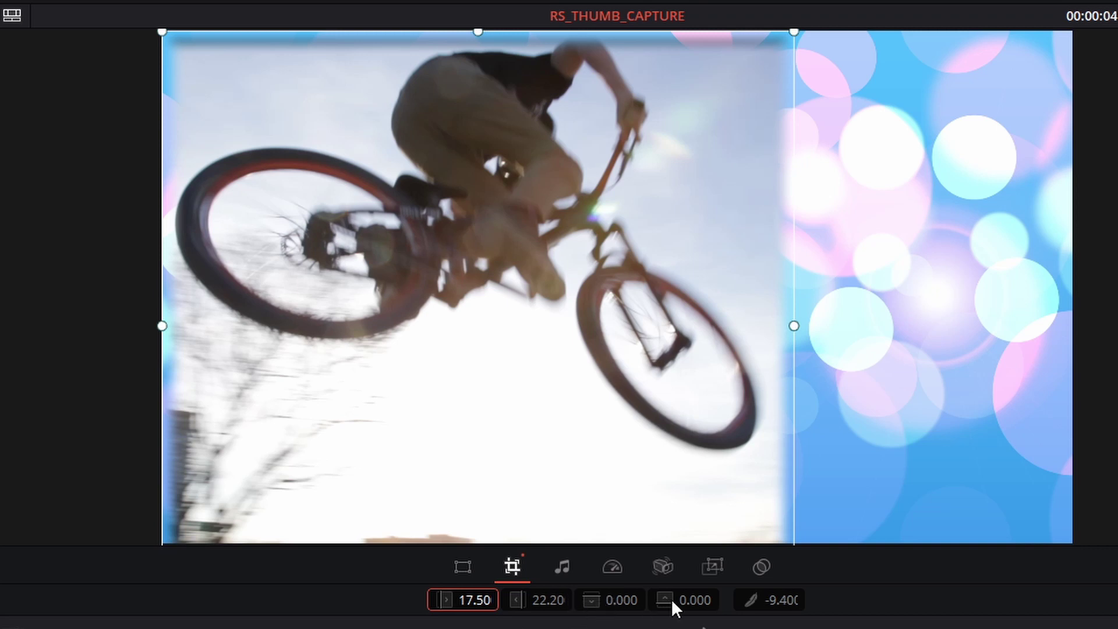
drag(661, 605, 721, 606)
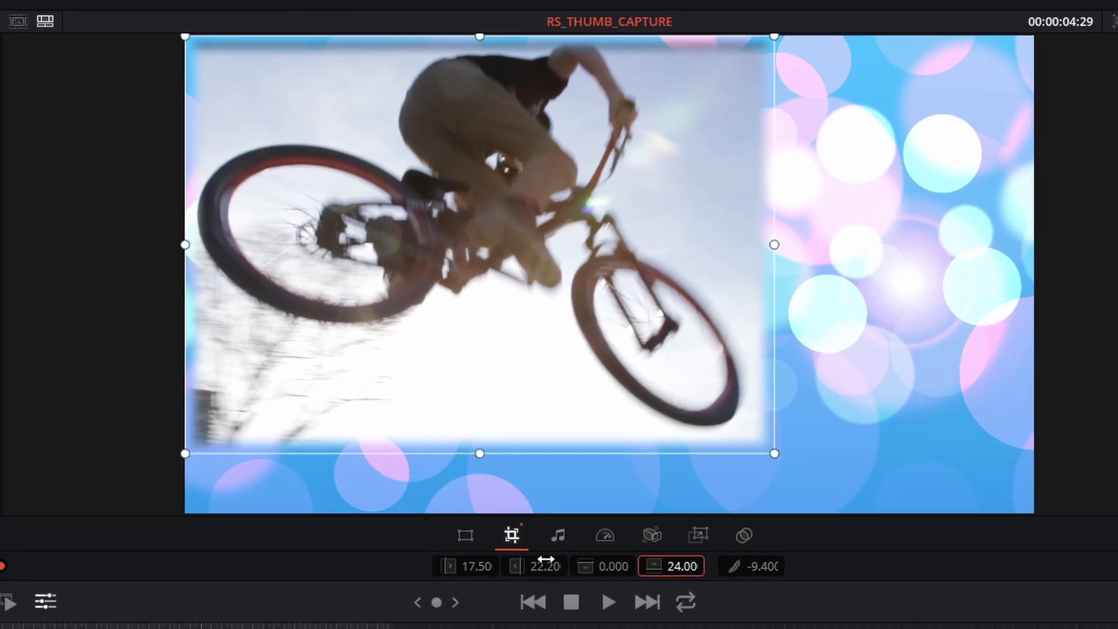
Set the bike clip's composite mode to Darken so it blends with the bokeh background
click(762, 567)
click(521, 515)
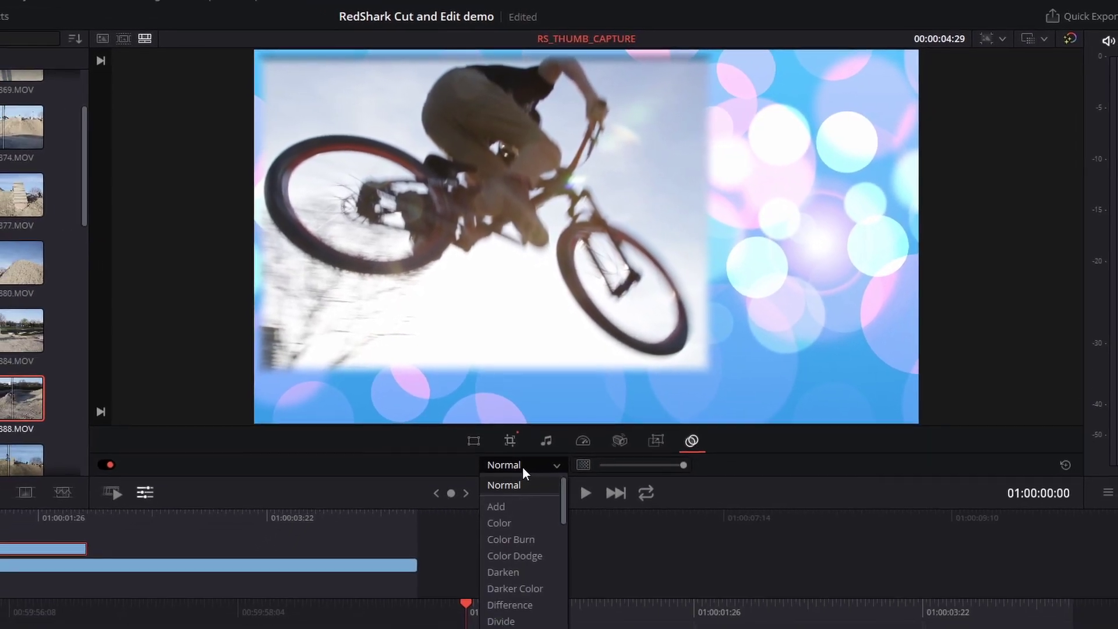
click(526, 579)
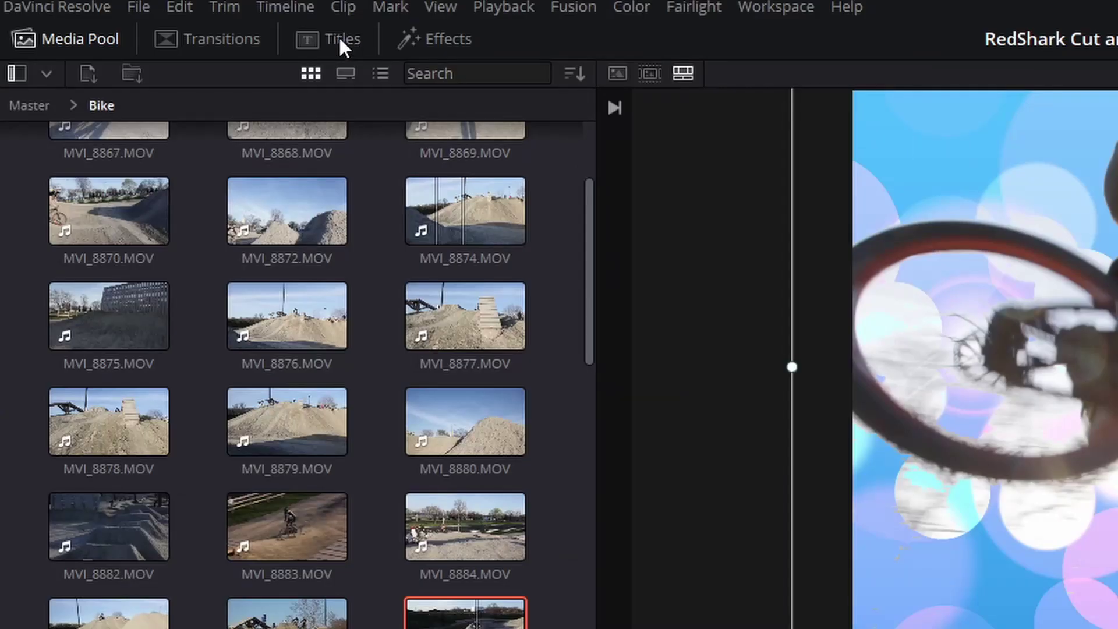
Add the 3D Title Dramatic Mood Fusion title on a track above the bike clip, starting at the timeline's beginning
click(341, 40)
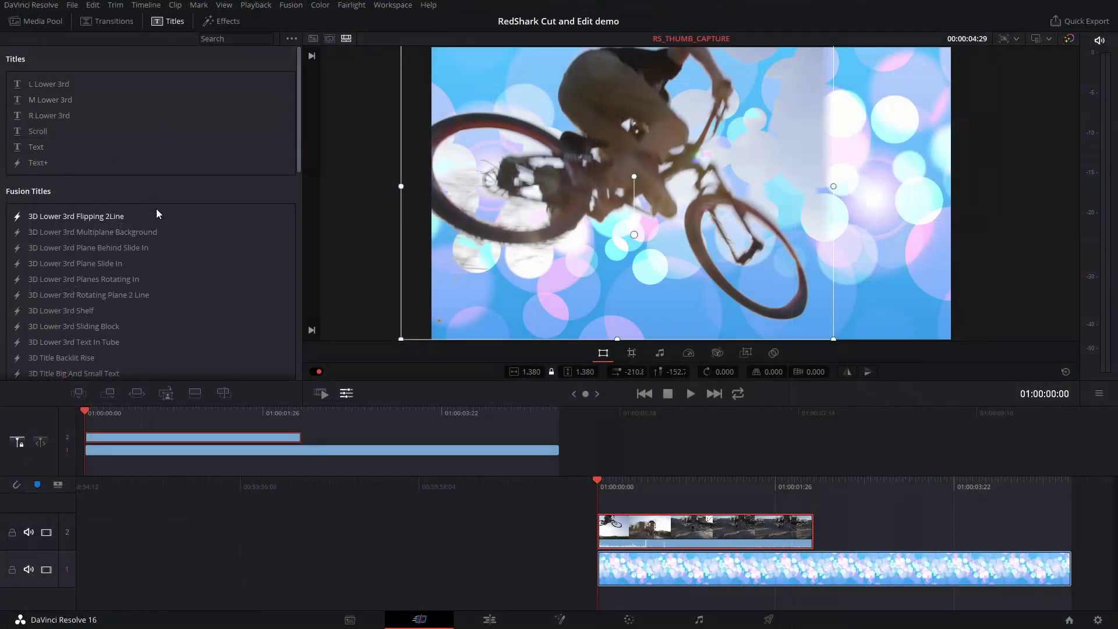
scroll(156, 208, down, 2)
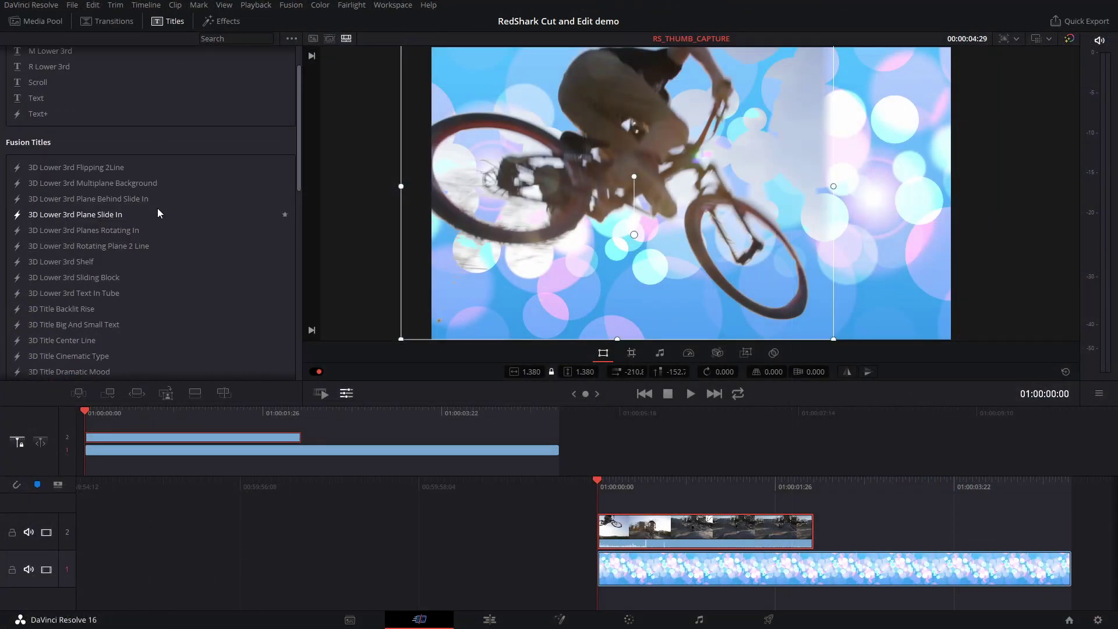
scroll(158, 208, down, 2)
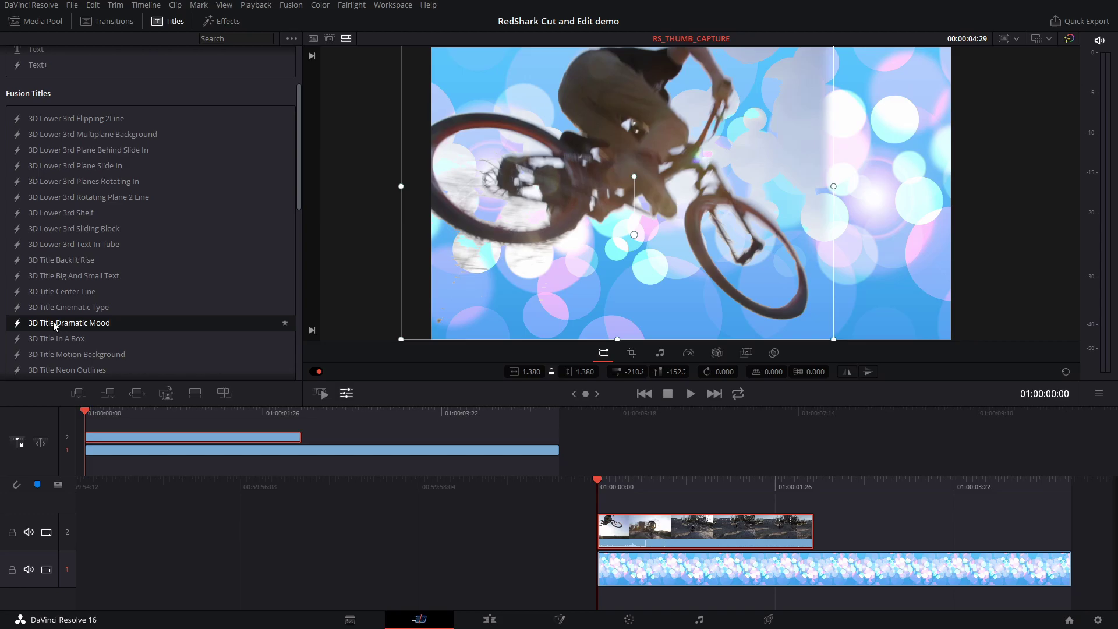
drag(55, 326, 87, 431)
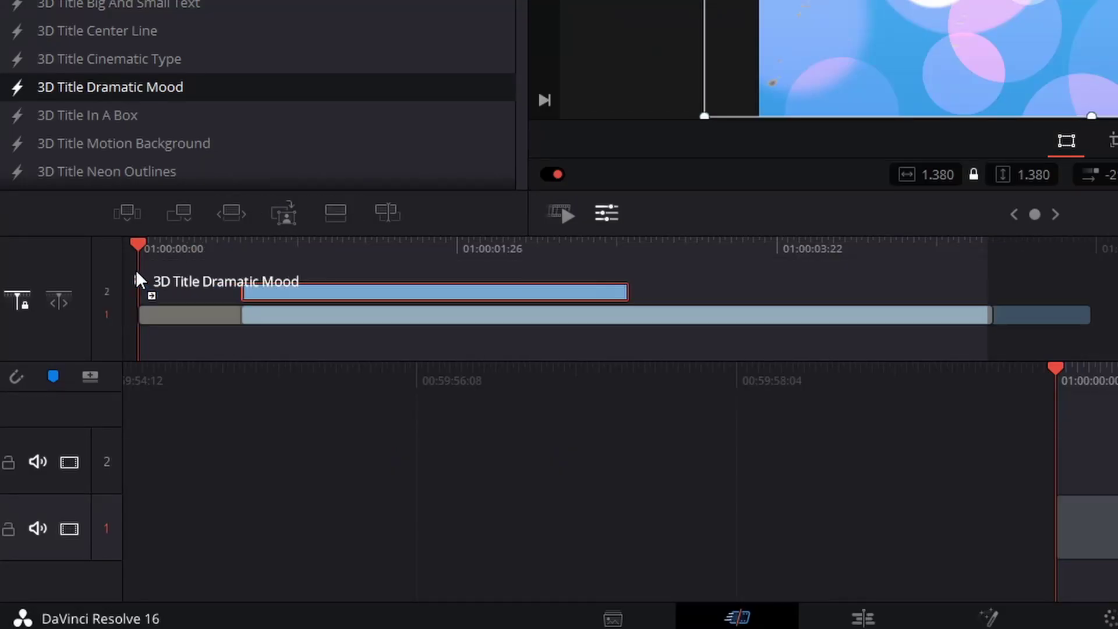
drag(140, 280, 142, 277)
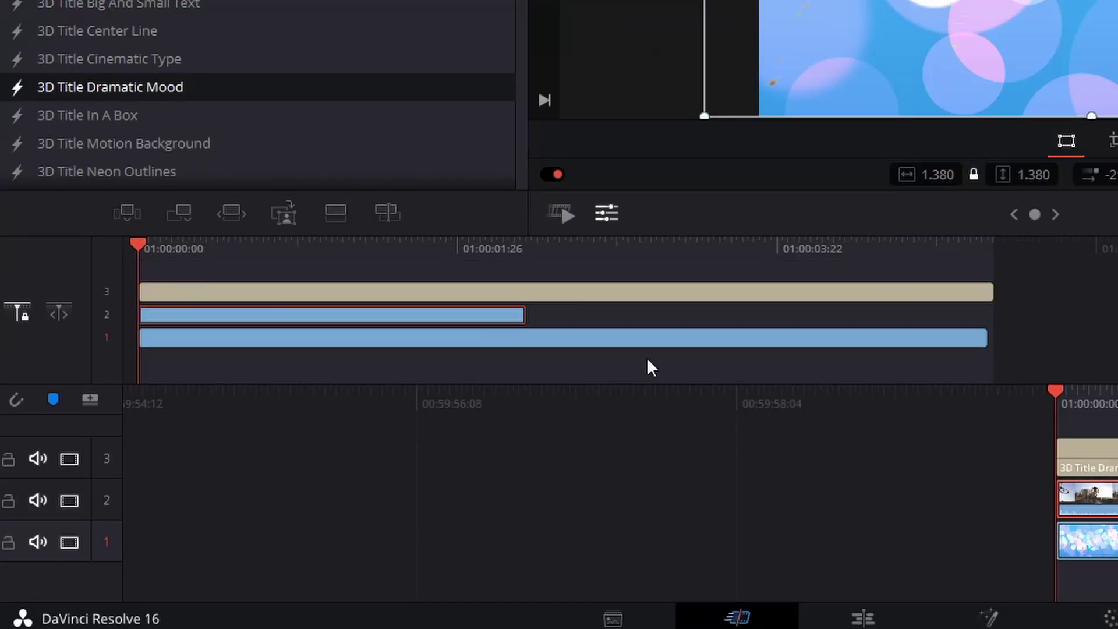
click(1091, 460)
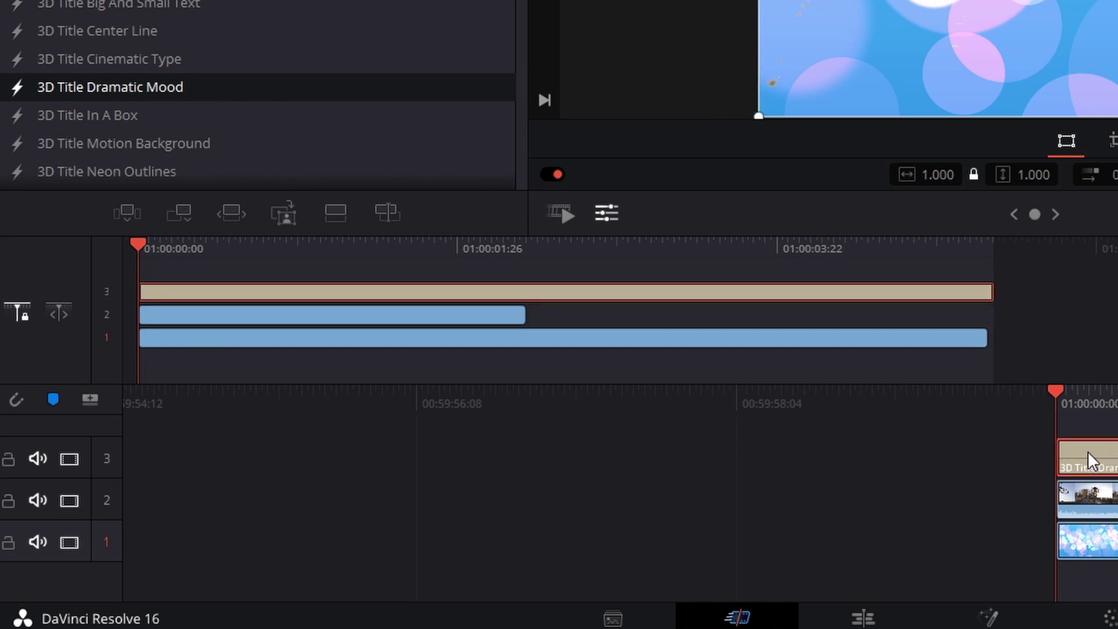
key(space)
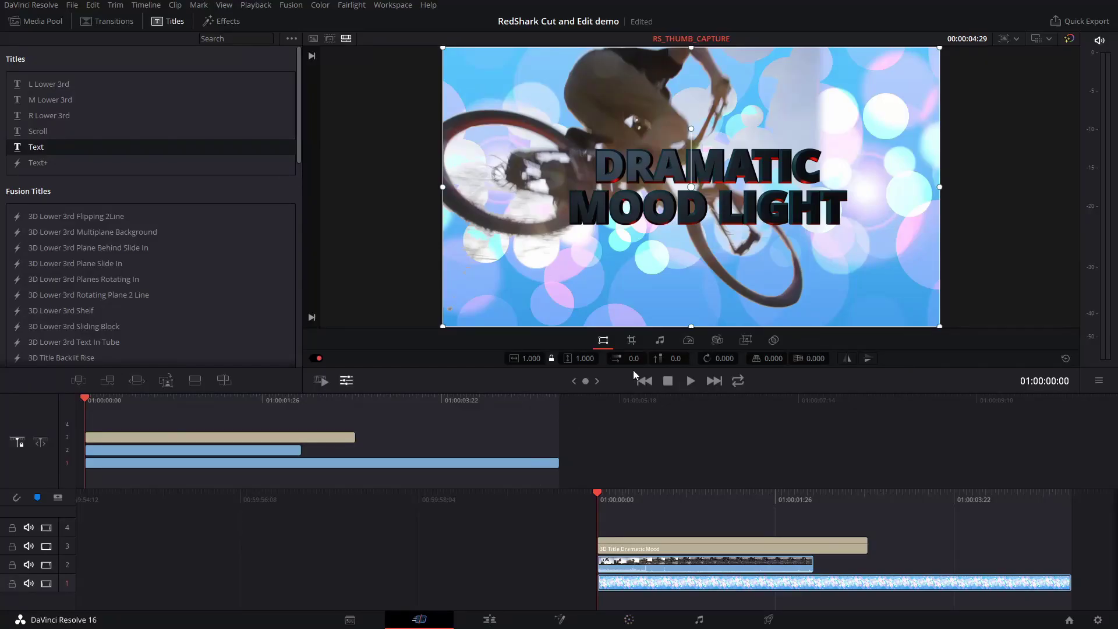
Switch to the Edit page and open the Dramatic Mood title's settings in the Inspector
click(620, 544)
click(490, 620)
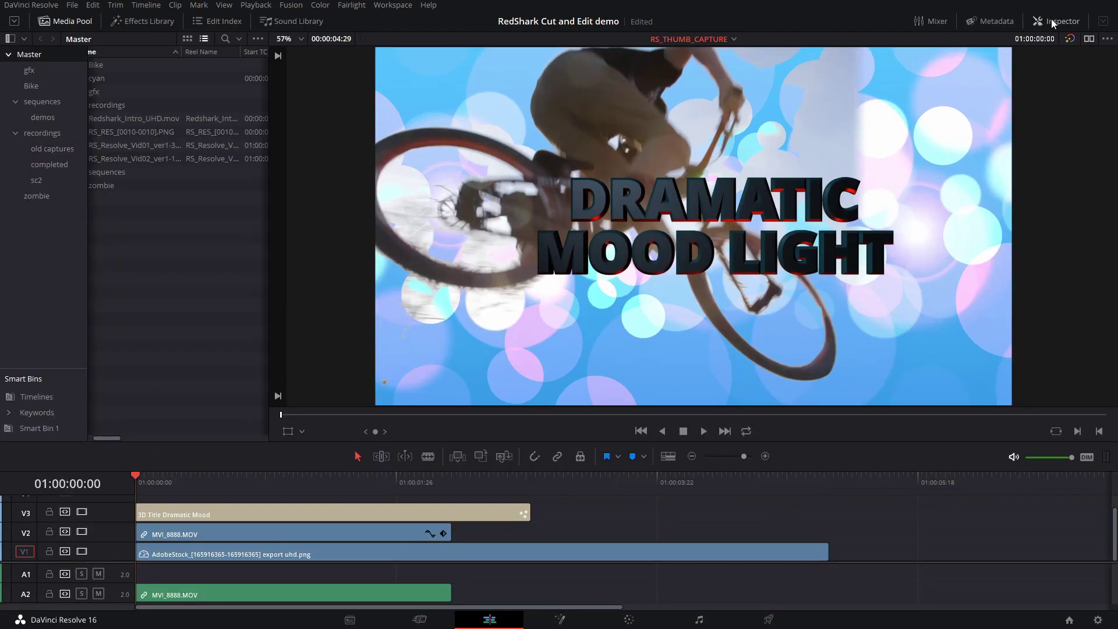
click(1051, 19)
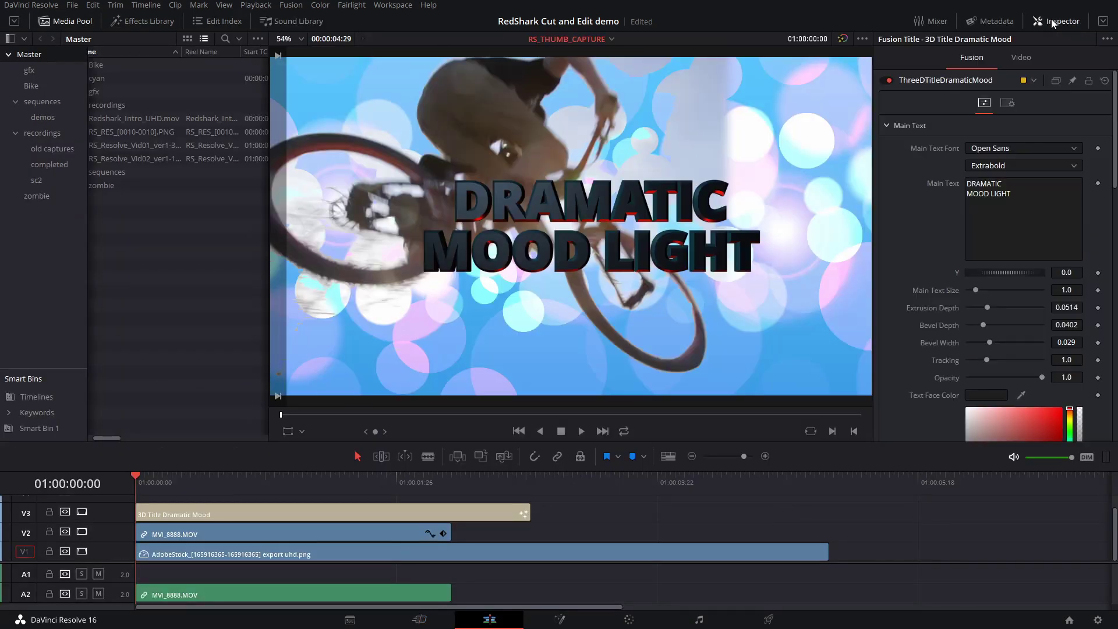
click(201, 512)
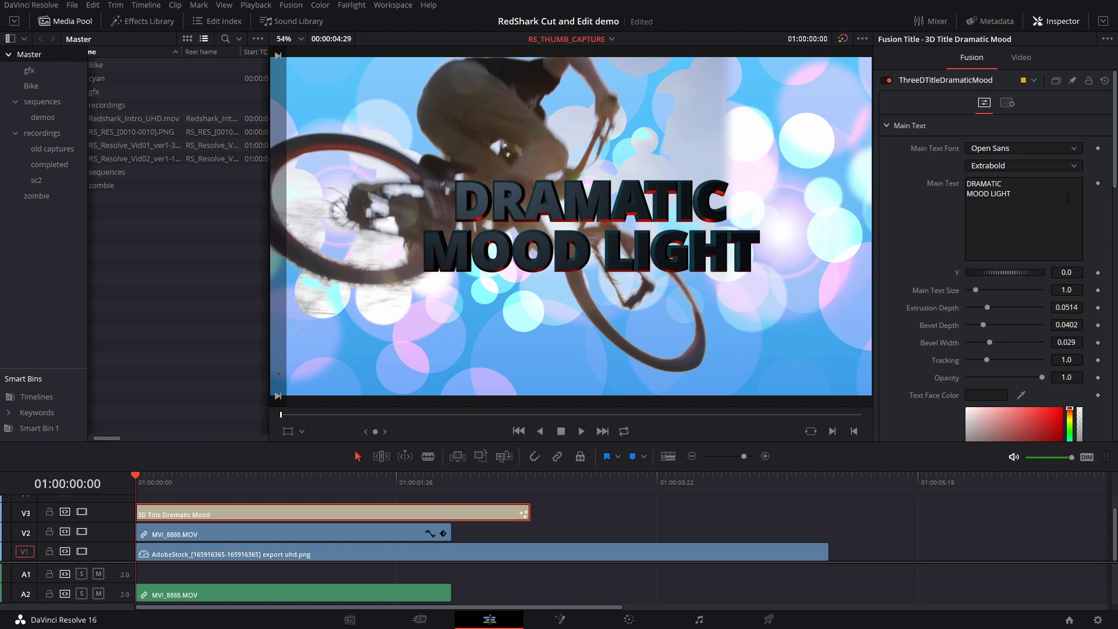
Replace the 3D title's main text with "Biking", "Toronto" and "Parks" on three separate lines
drag(1068, 198, 884, 178)
text(Biking)
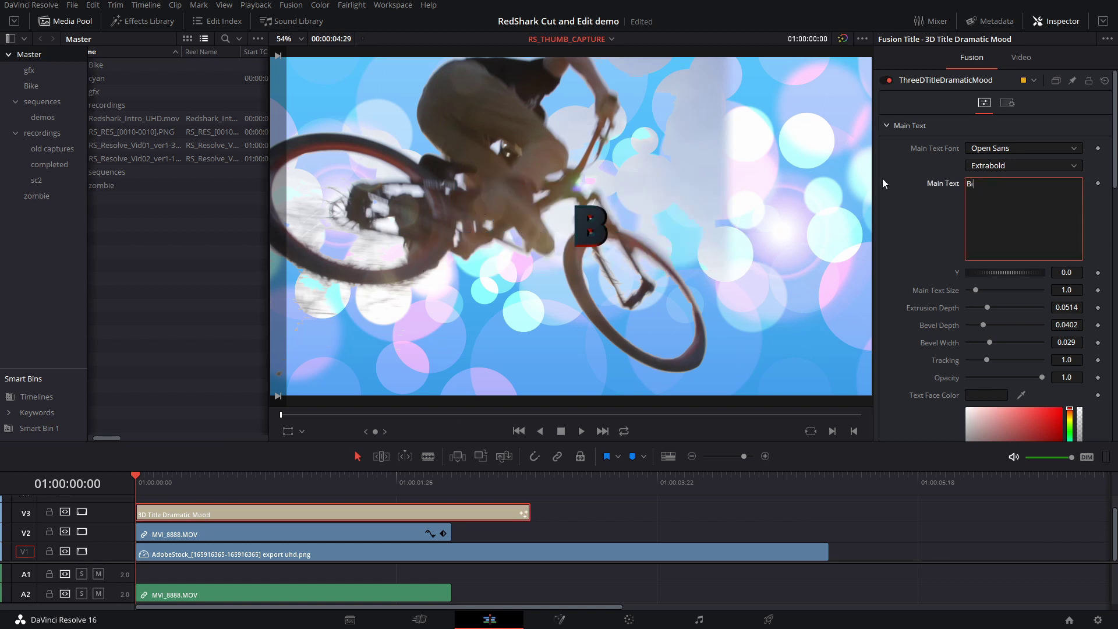
key(Return)
text(Toronto)
key(Return)
text(Parks)
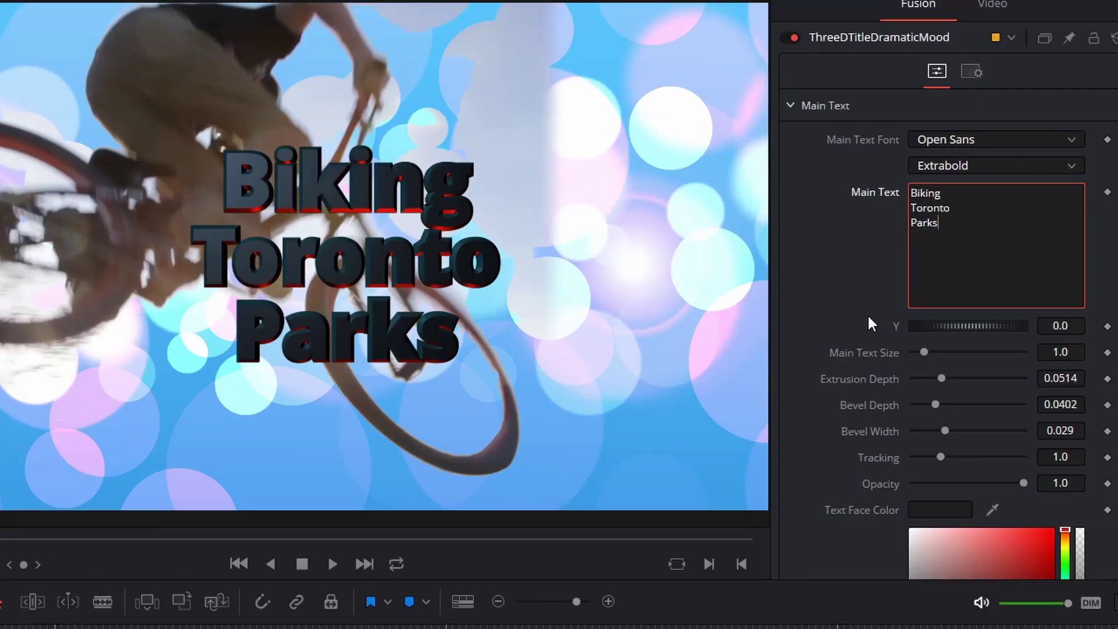
Set the title's main text size to 1.57, extrusion depth to 0.0514, bevel depth to 0.0299 and bevel width to 0.0244
drag(923, 354, 930, 383)
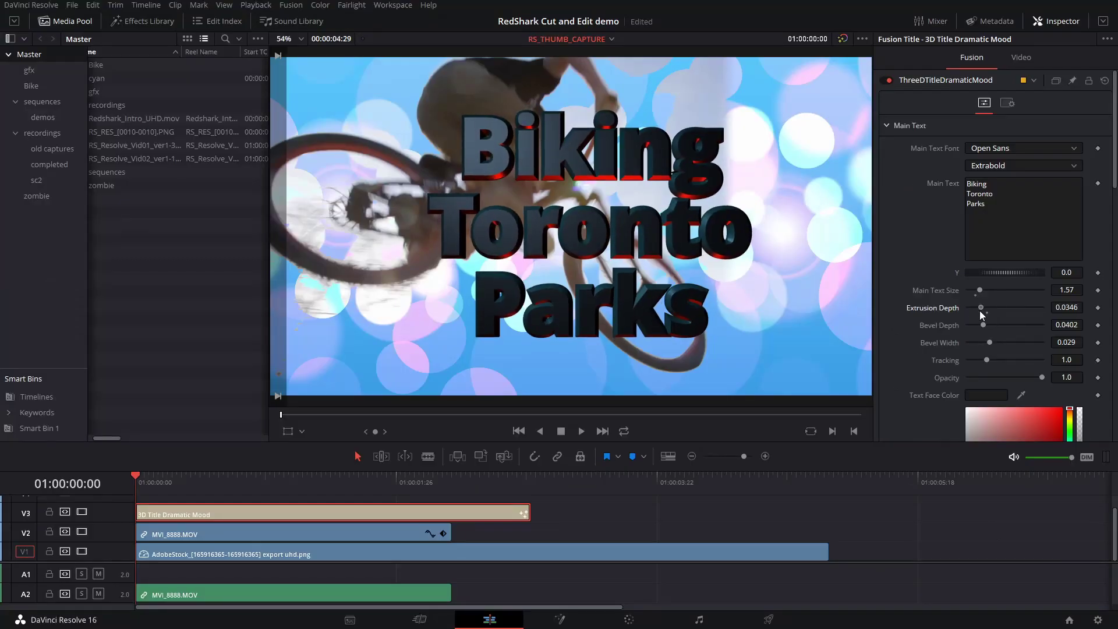
click(987, 313)
mouse_move(984, 326)
mouse_down()
mouse_move(975, 330)
mouse_move(986, 344)
mouse_up()
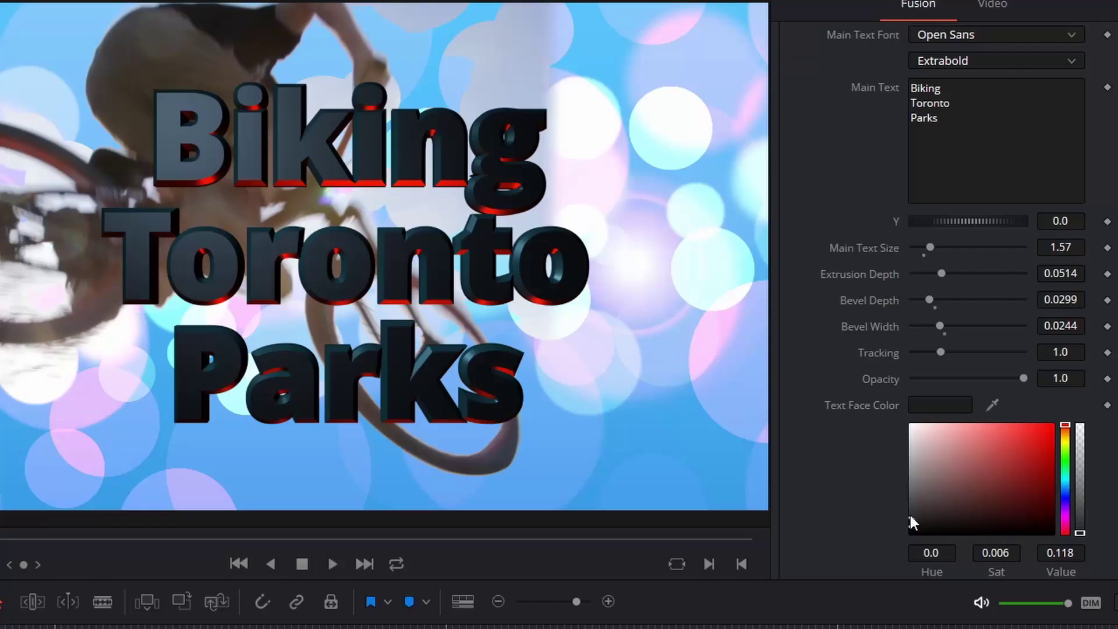
Change the title's text face color to white
drag(911, 518, 874, 366)
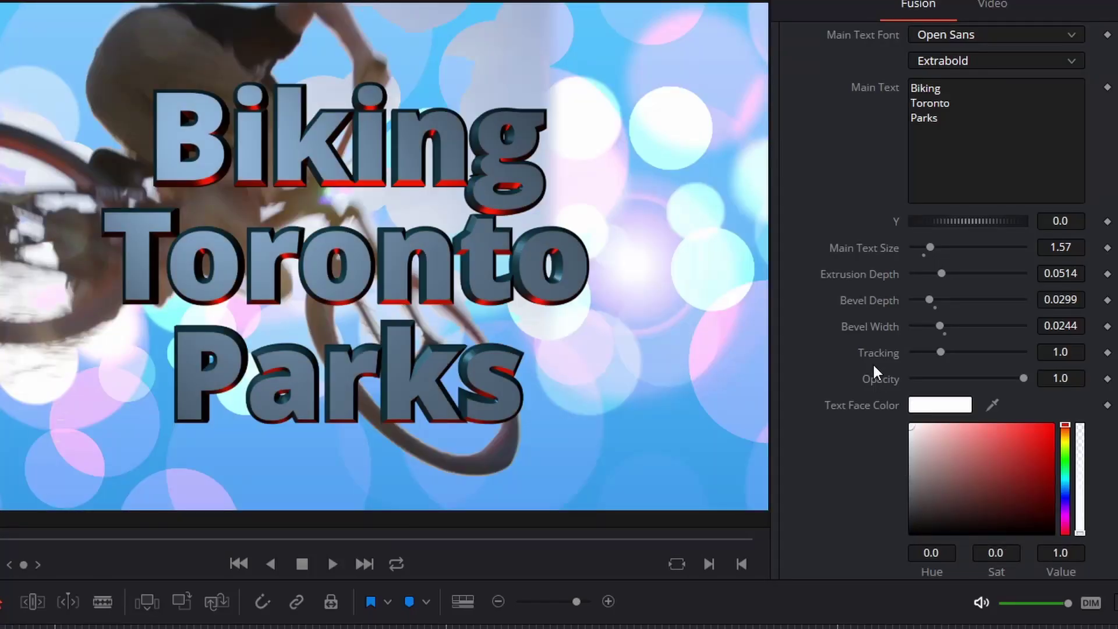
scroll(802, 424, down, 10)
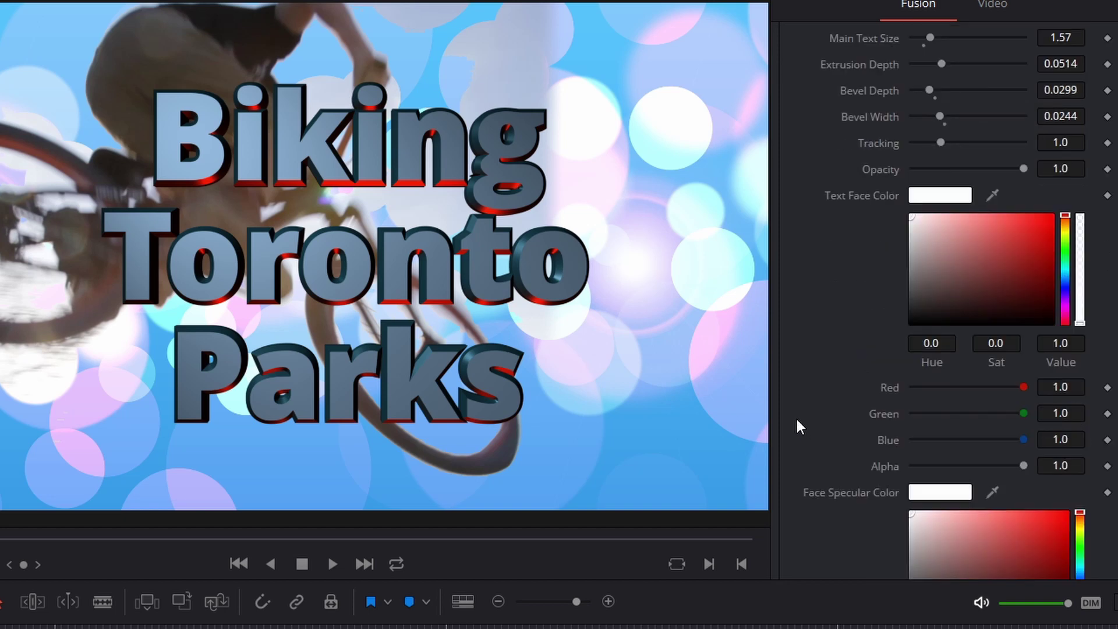
drag(915, 417, 1072, 387)
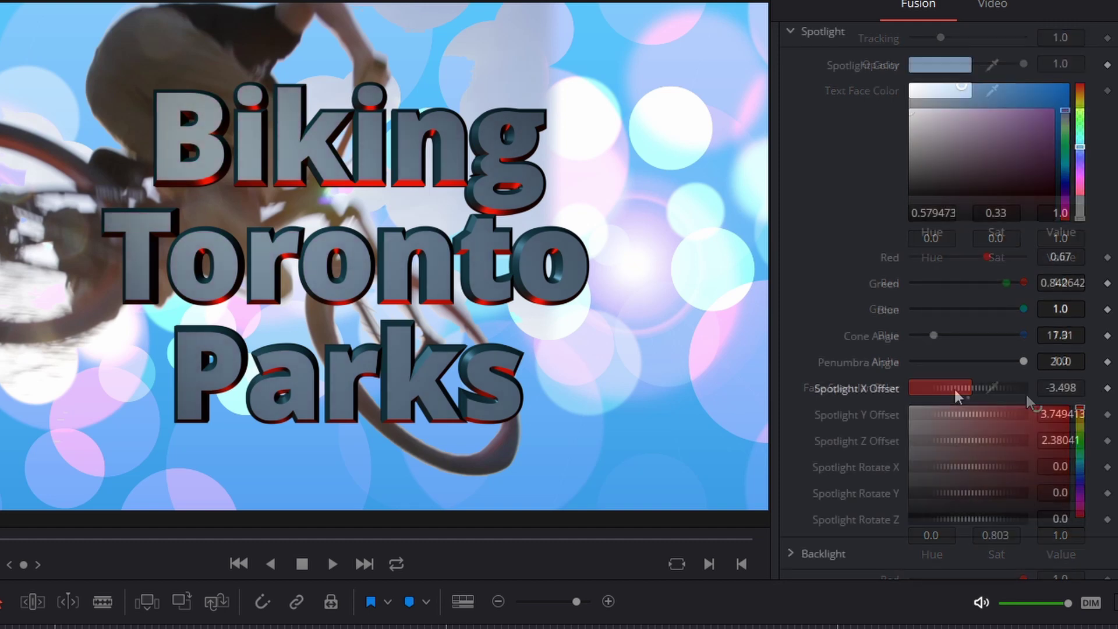
Set the title's spotlight offsets to X -1.73, Y 0.387 and Z 3.98, and adjust the backlight's X and Y offsets
drag(1025, 392, 972, 448)
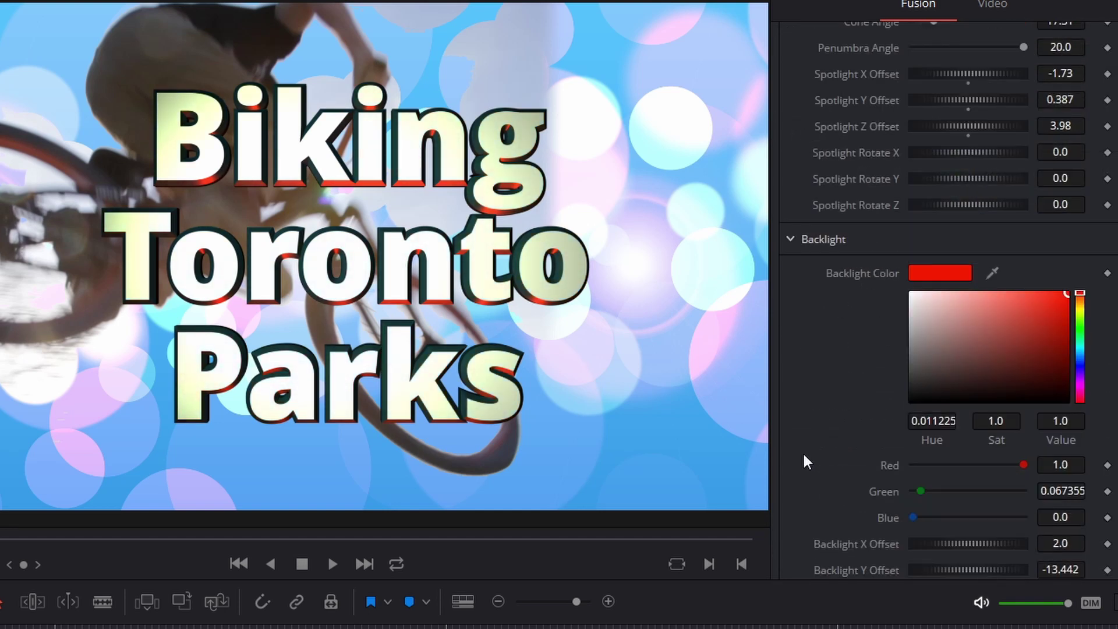
scroll(803, 452, down, 2)
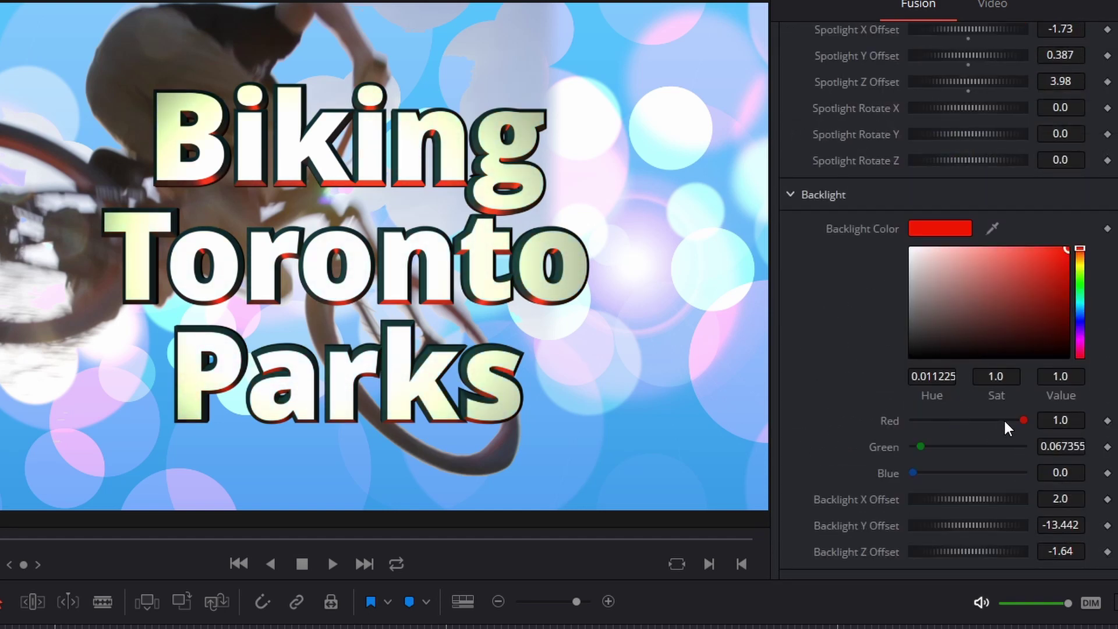
drag(938, 508, 904, 494)
drag(954, 524, 1001, 528)
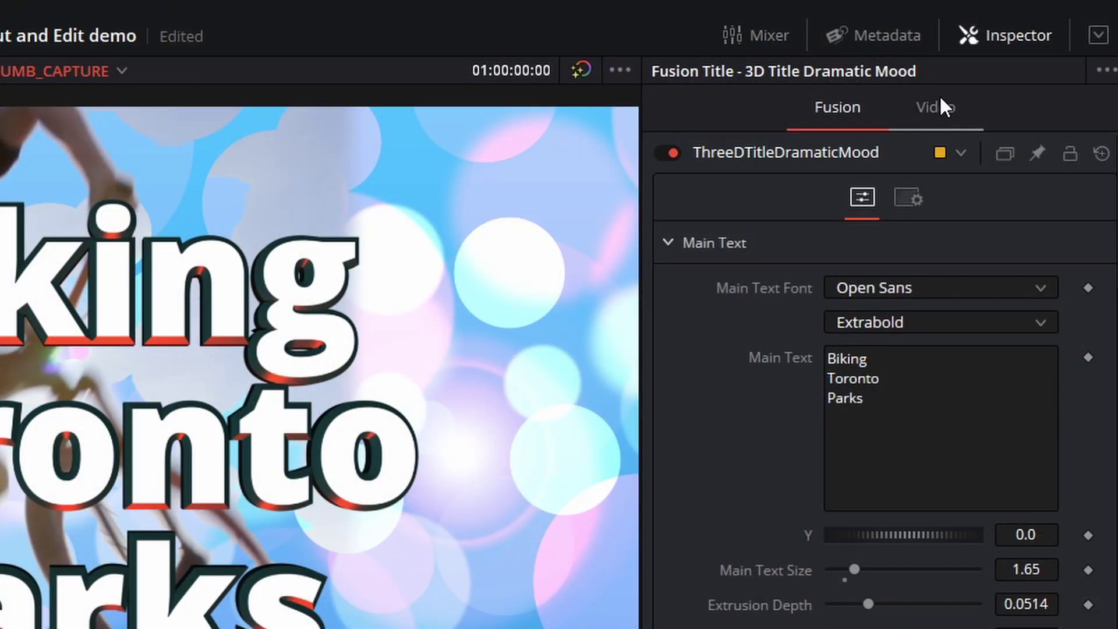
Transform the title clip with position X 306, yaw -0.114, and unlinked zoom of 0.900 in X and 1.100 in Y
click(939, 107)
drag(876, 374, 914, 373)
drag(994, 522, 461, 518)
drag(892, 379, 893, 380)
click(933, 340)
drag(879, 338, 874, 338)
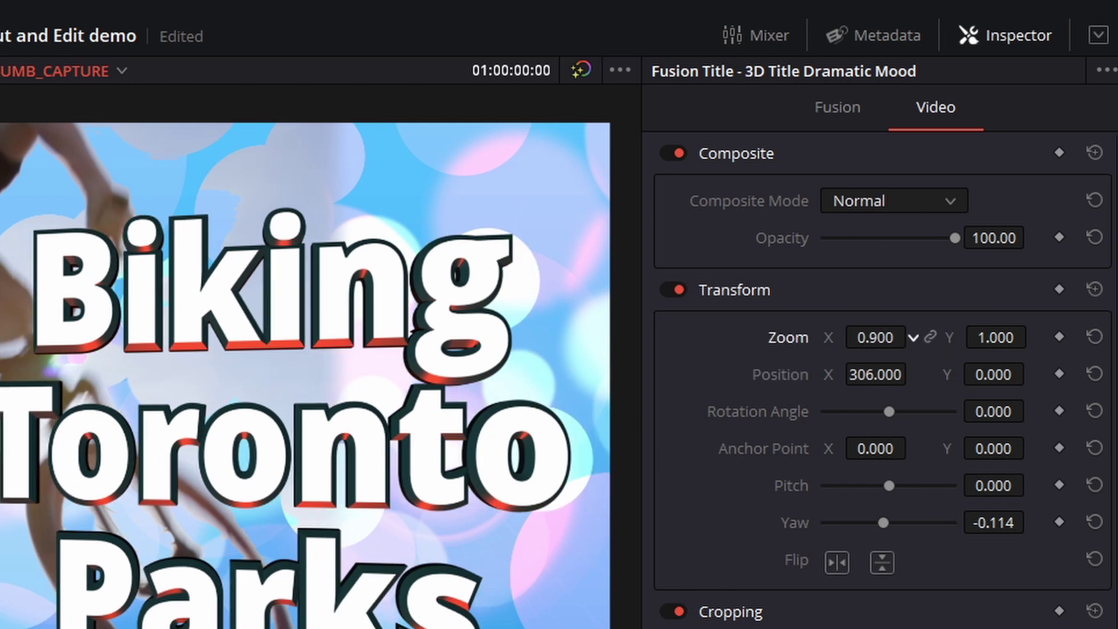
drag(996, 337, 1002, 338)
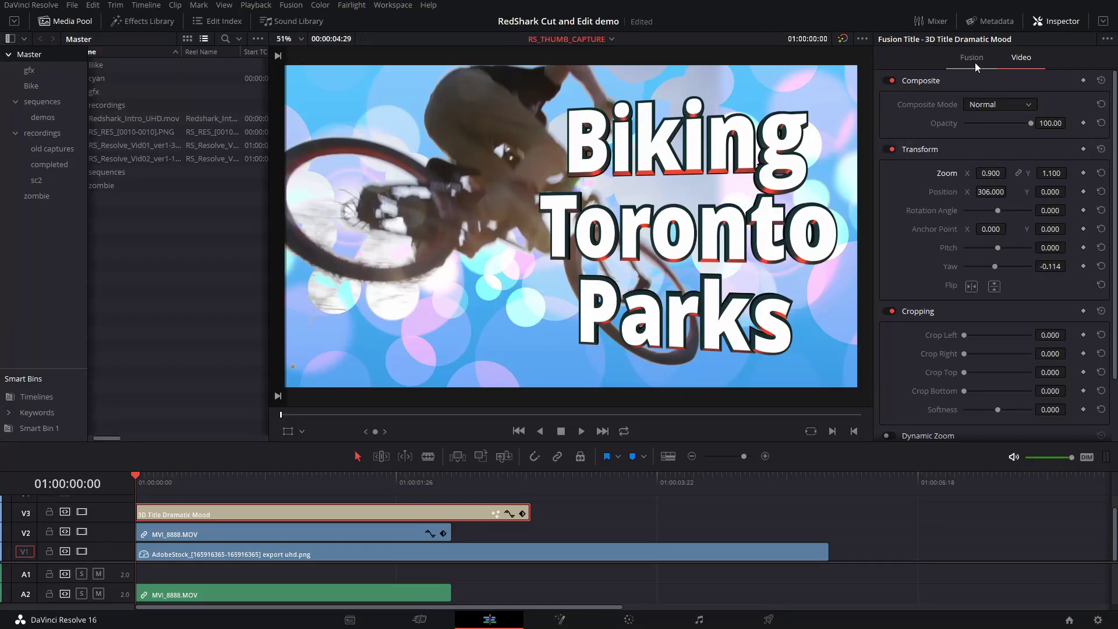
Reduce the title's main text size to 1.5 and shift the title clip slightly further right in the frame
click(844, 117)
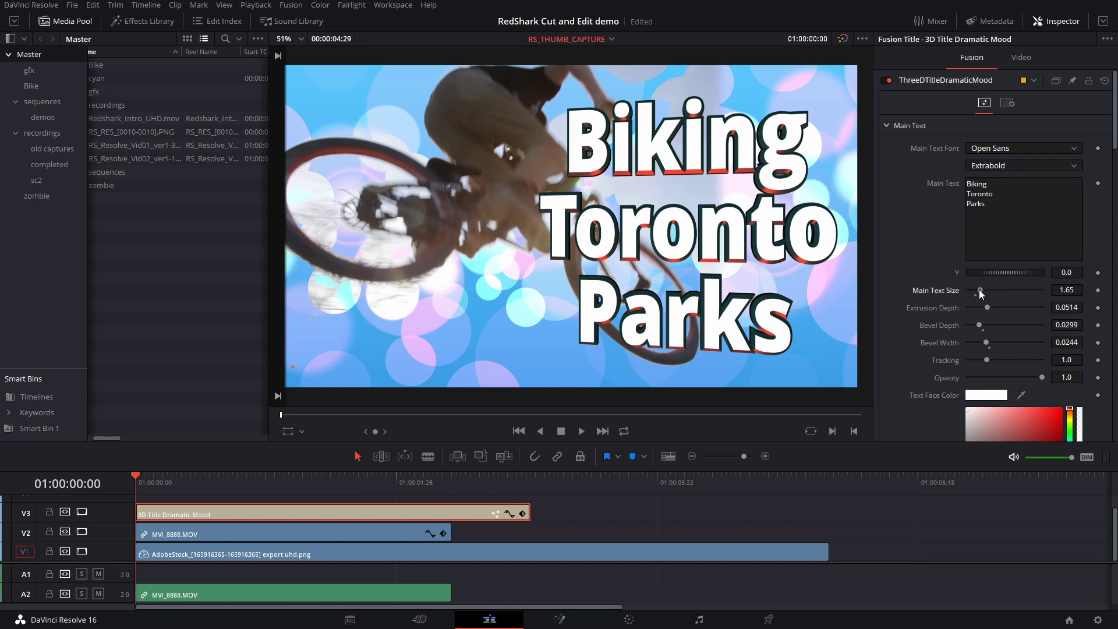
drag(980, 289, 979, 289)
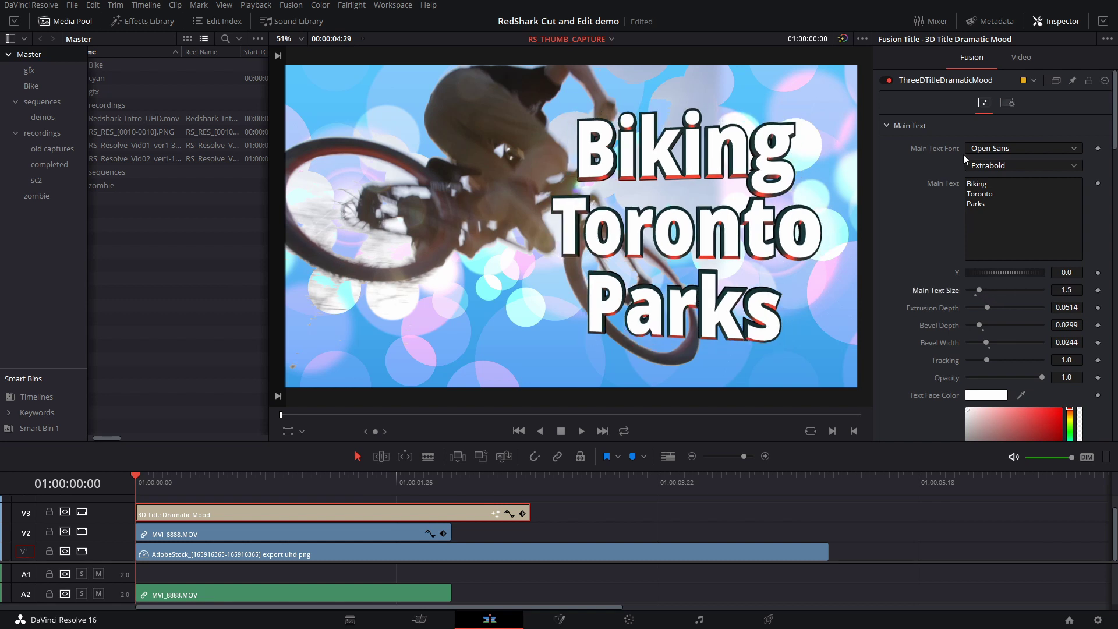
click(1021, 57)
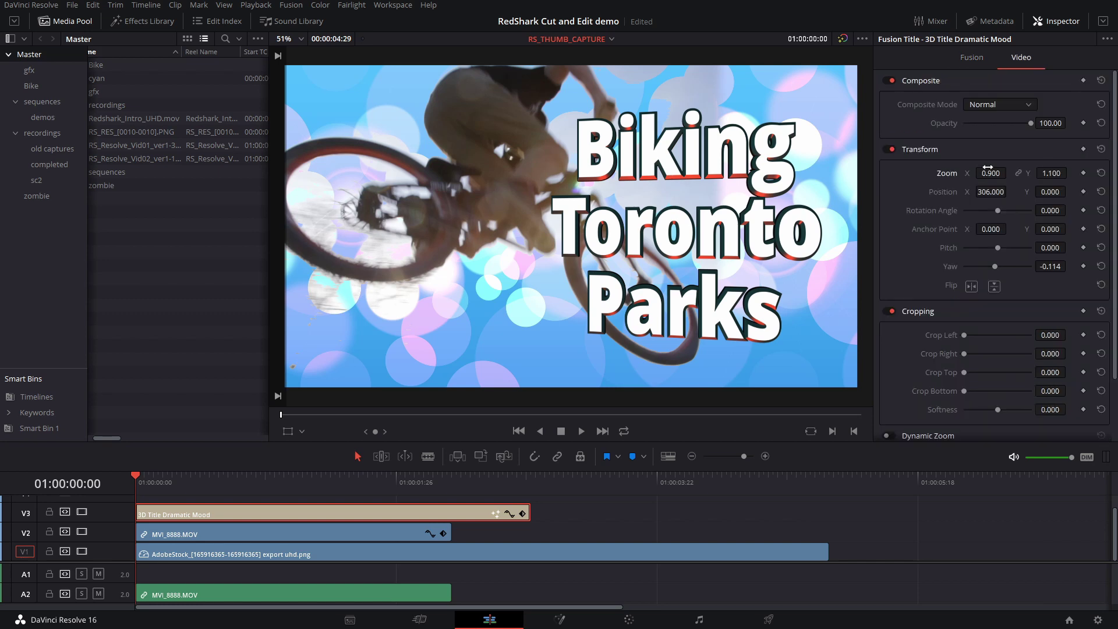
drag(993, 192, 1011, 192)
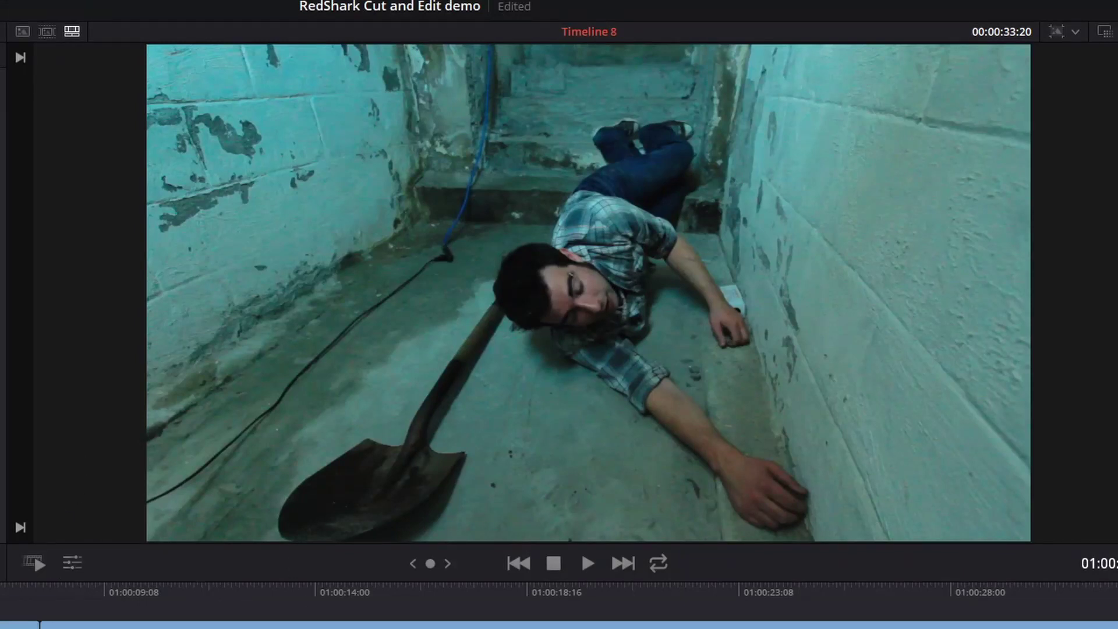
Play the opening clip of Timeline 8 and stabilize it in Perspective mode with crop ratio 0.50, smoothness 0.25 and strength 1.00
key(space)
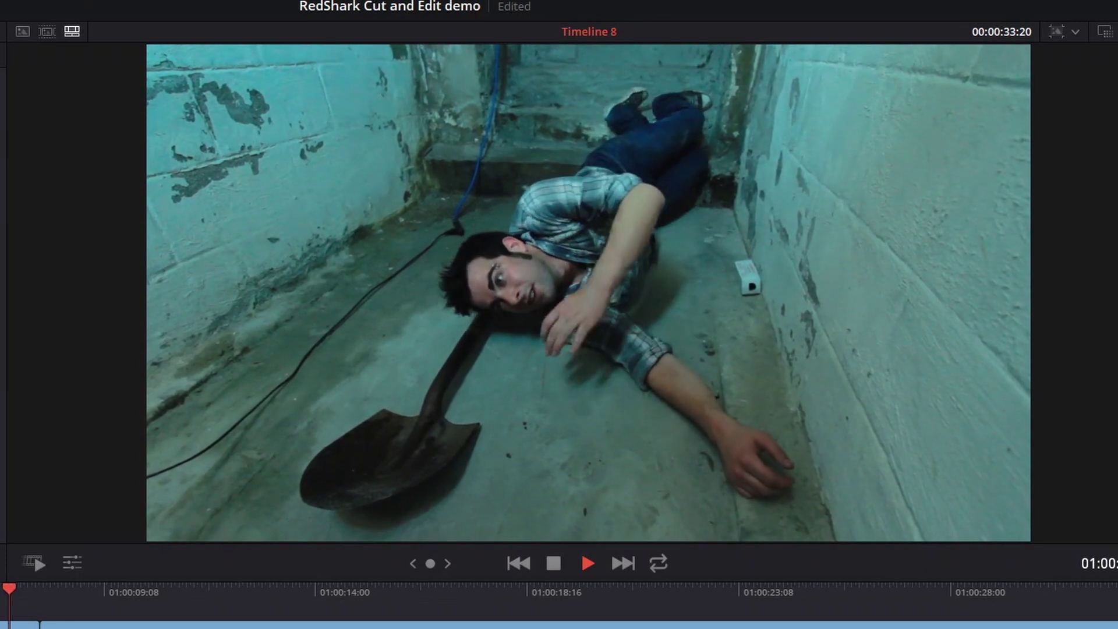
key(space)
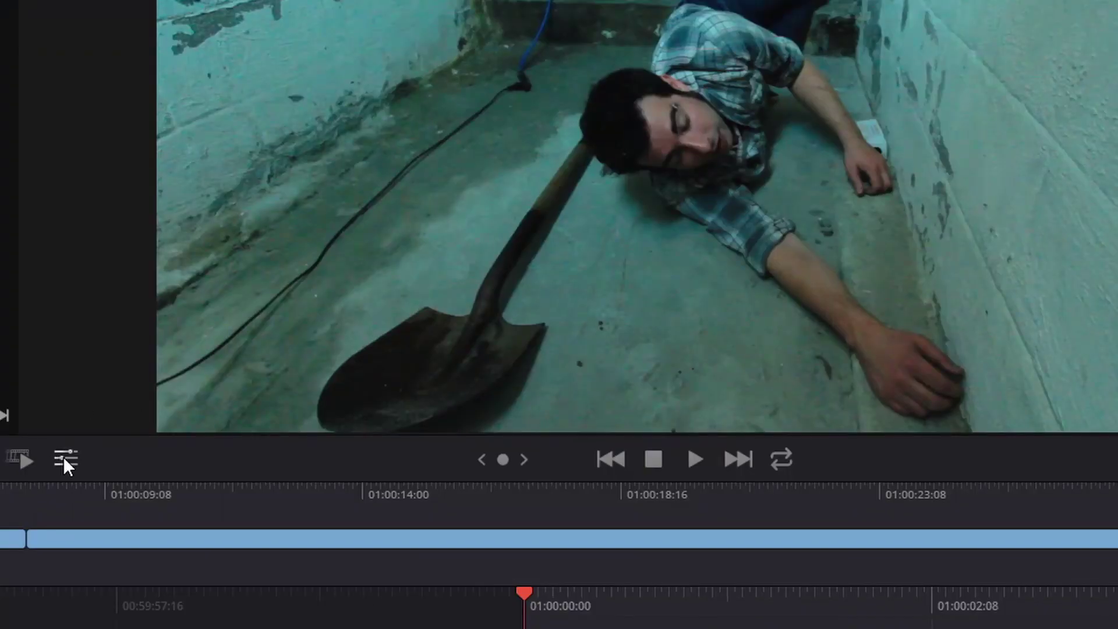
click(64, 459)
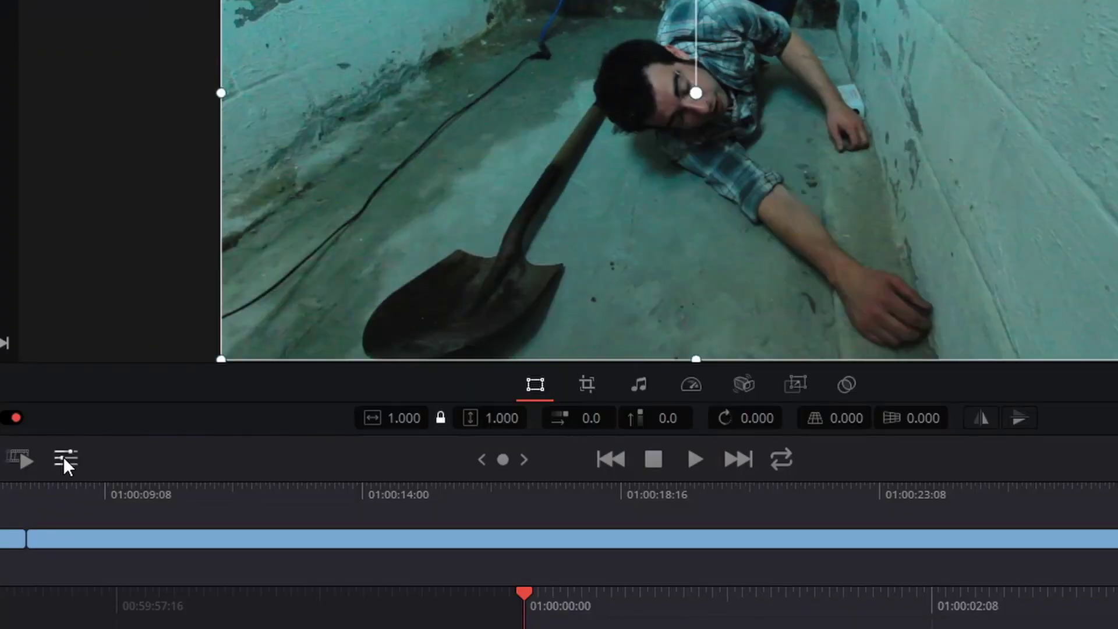
click(744, 386)
click(662, 424)
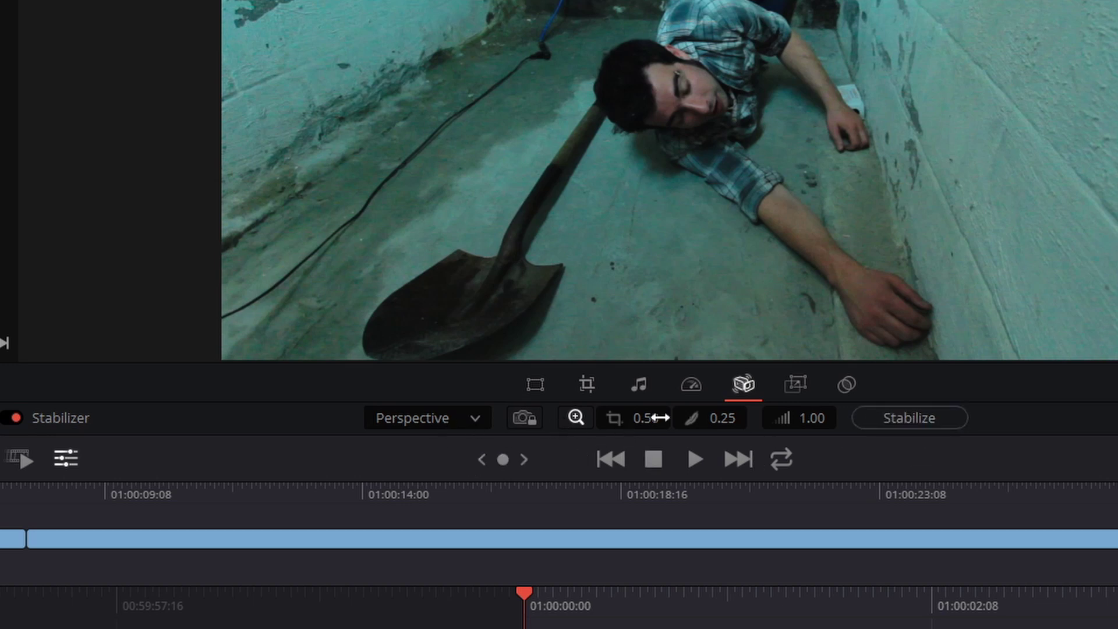
click(912, 421)
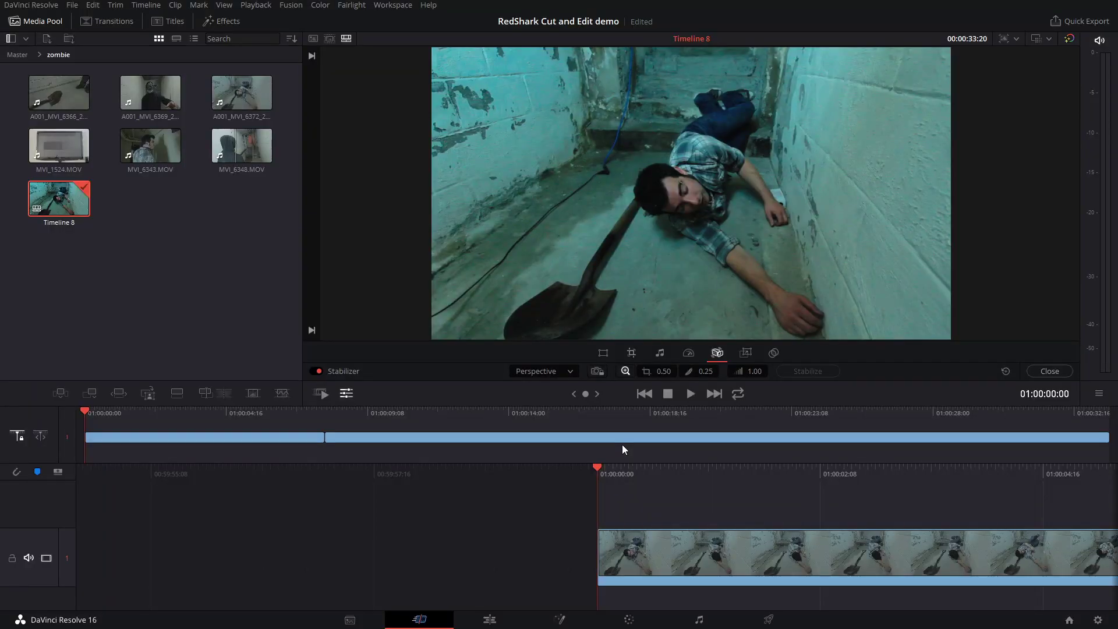
Play back the stabilized clip and review the stabilization modes and zoom option
key(space)
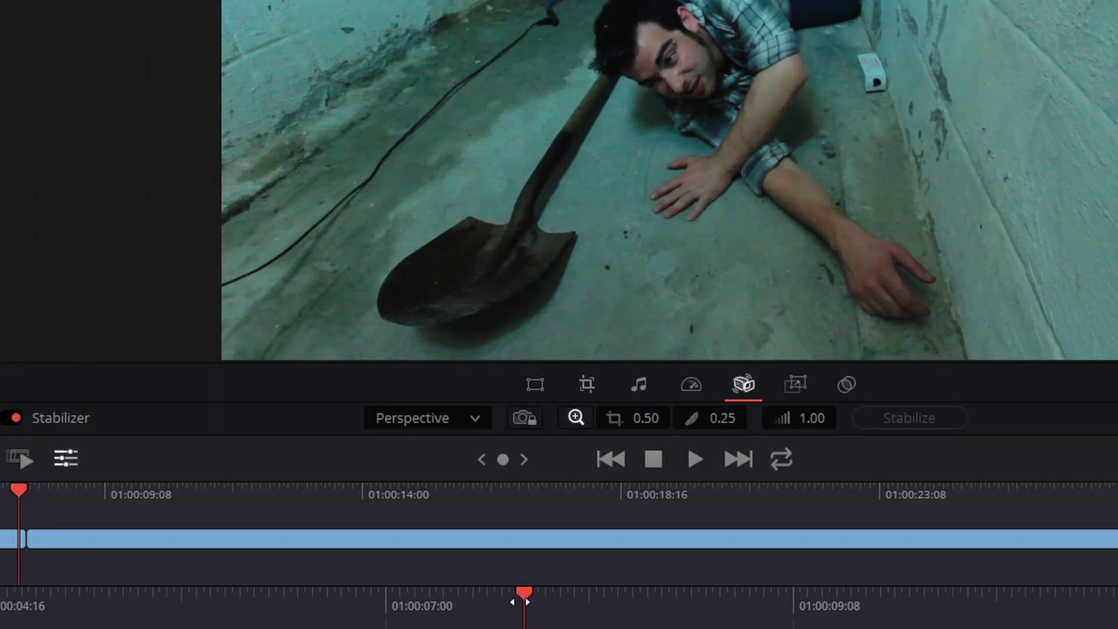
click(430, 418)
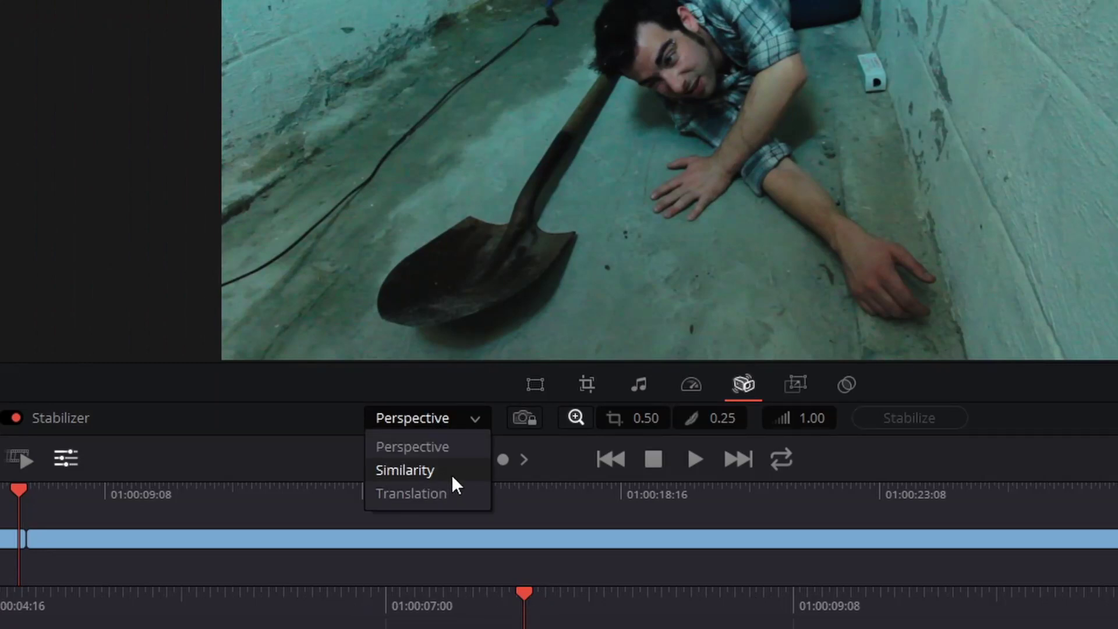
click(461, 414)
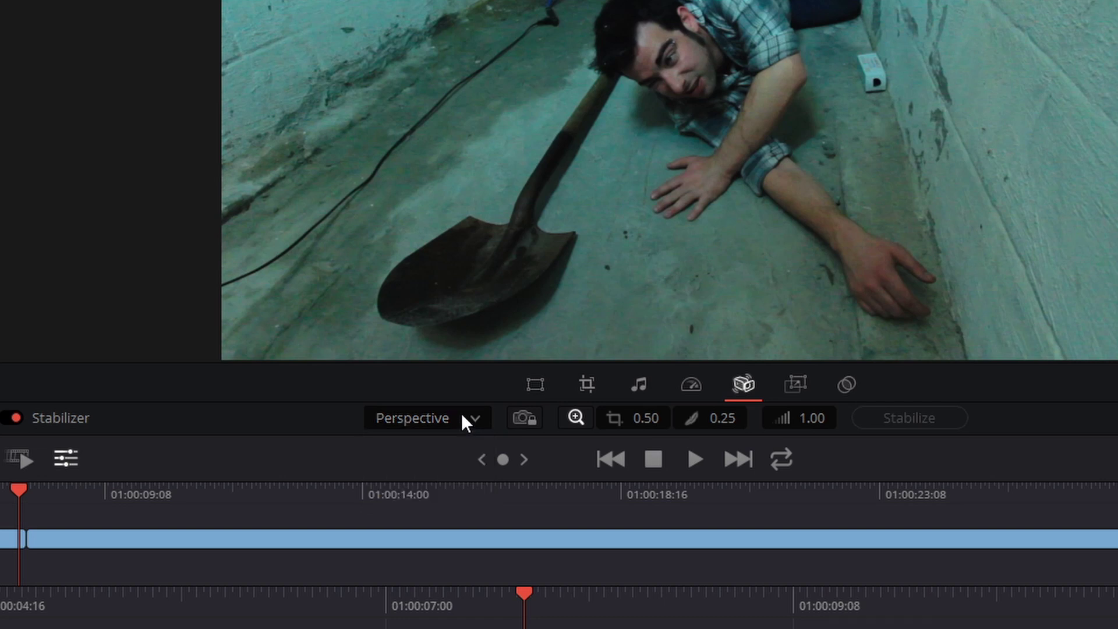
click(581, 419)
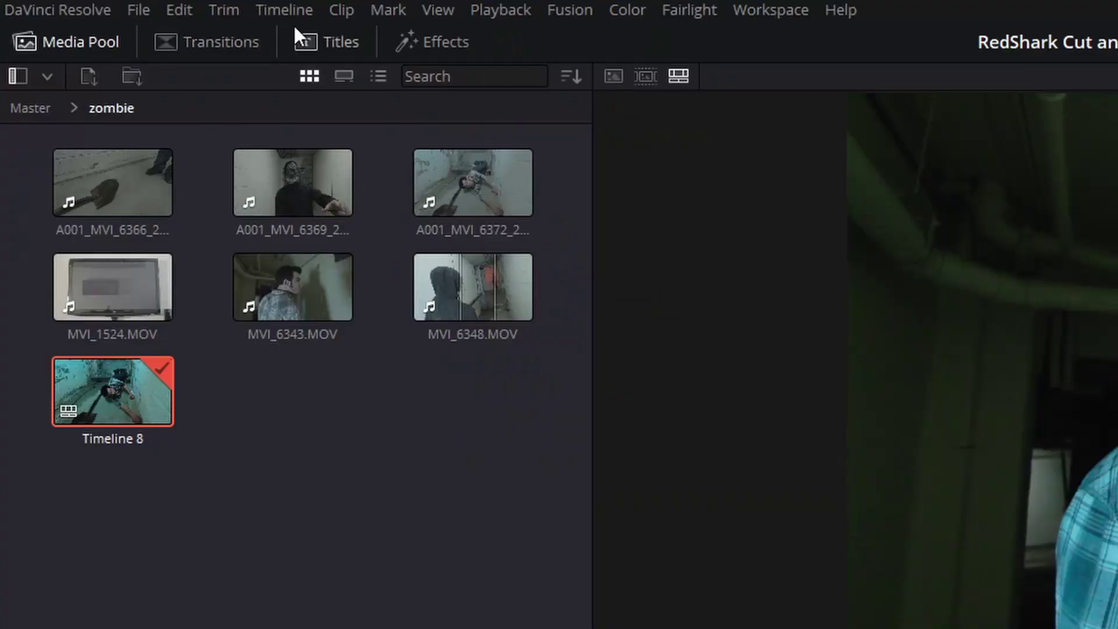
Search the video effects for "fli", apply Flicker Addition to the timeline's first clip and play it back
click(431, 42)
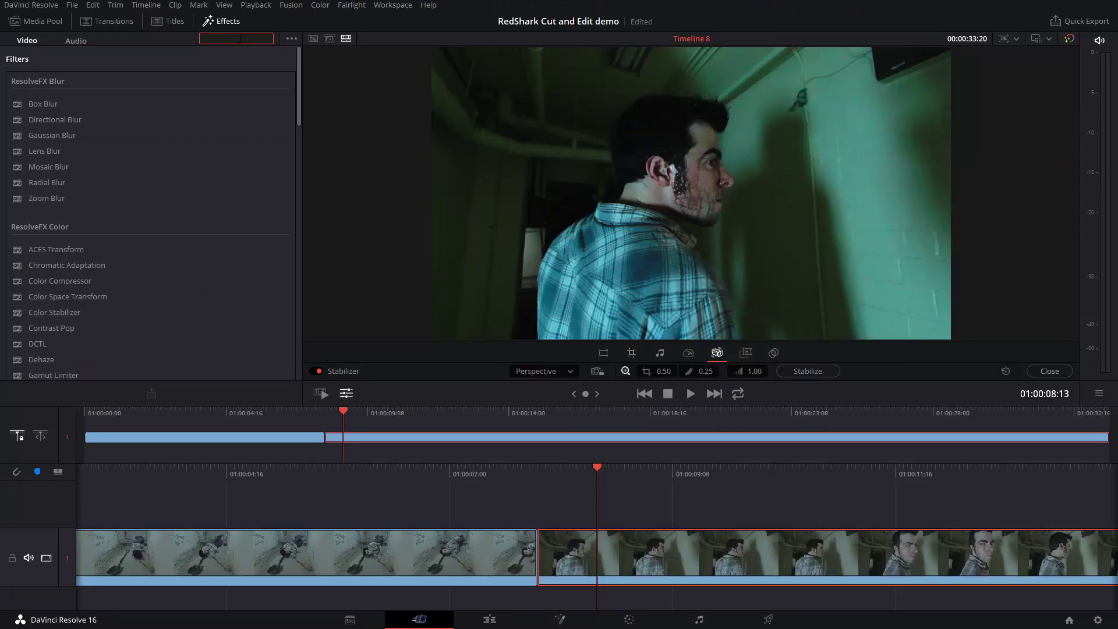
click(470, 76)
text(fli)
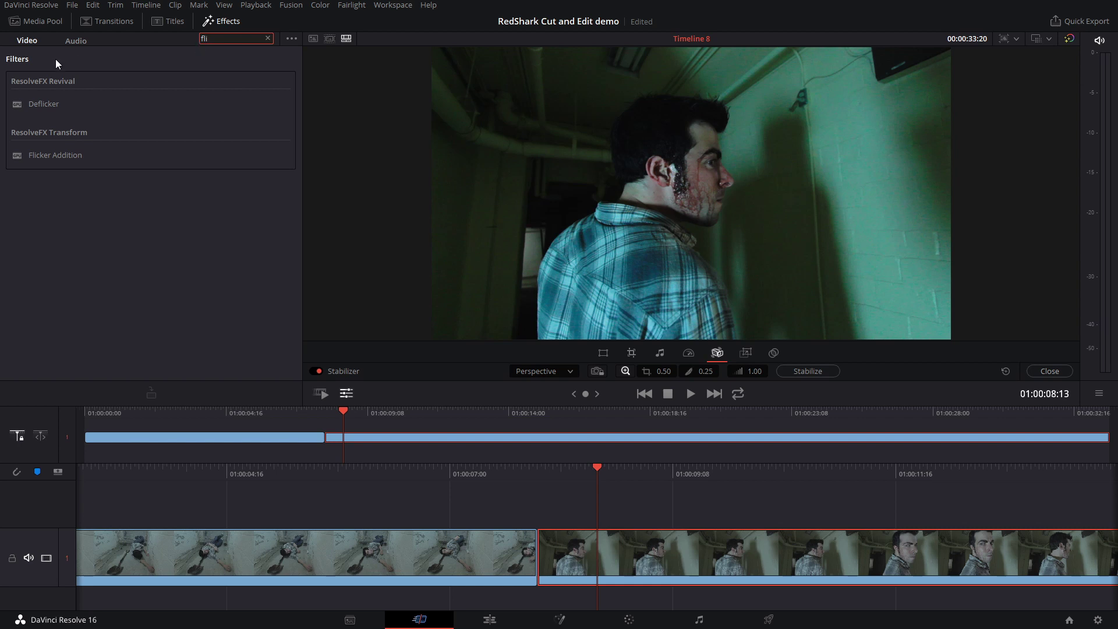
click(45, 107)
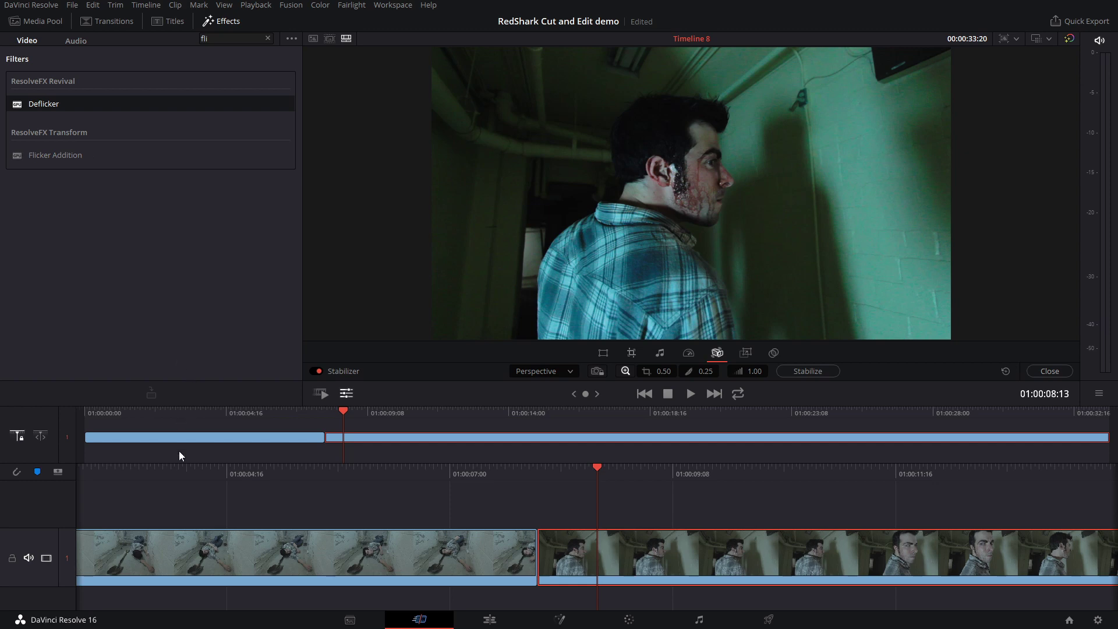
drag(205, 468, 1053, 498)
click(756, 557)
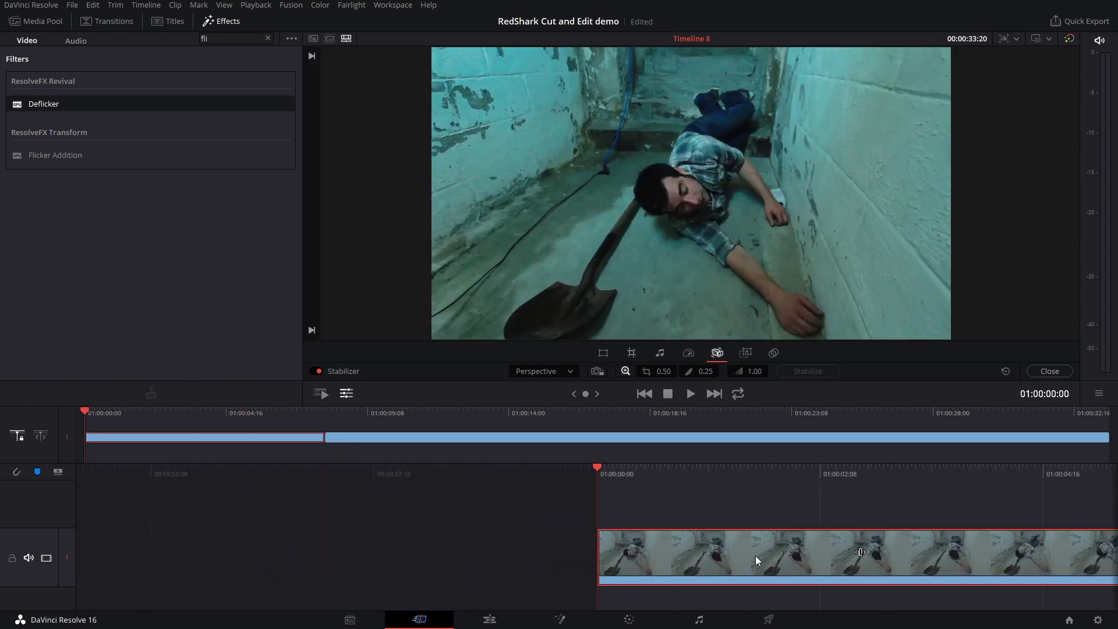
drag(17, 160, 712, 558)
key(space)
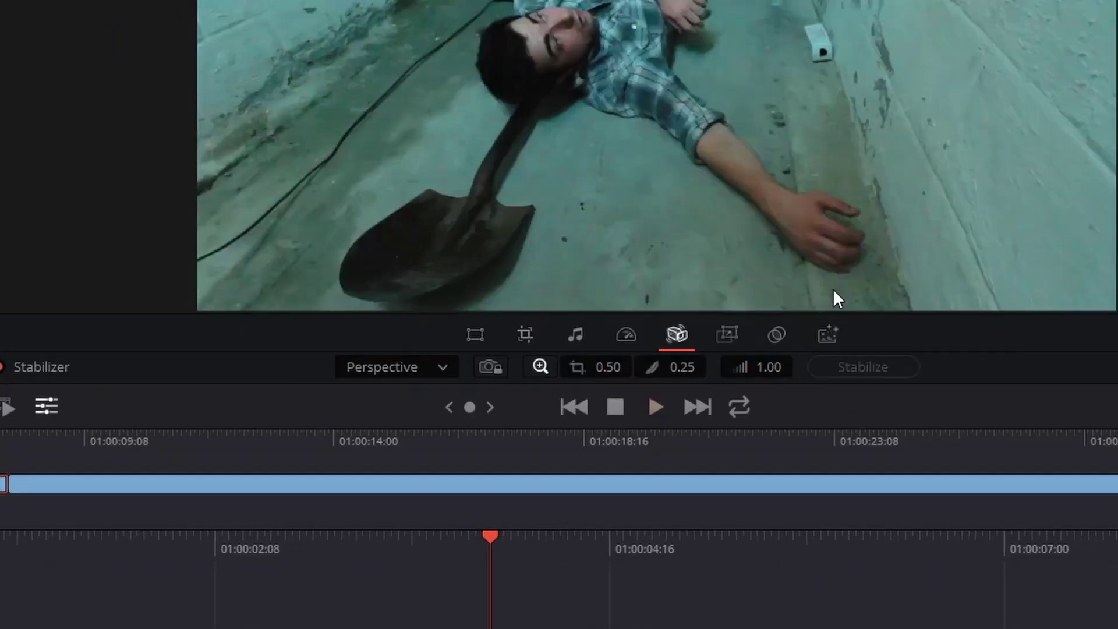
Open the Flicker Addition settings, raise the speed to 3.500 and preview the clip from its beginning
click(825, 332)
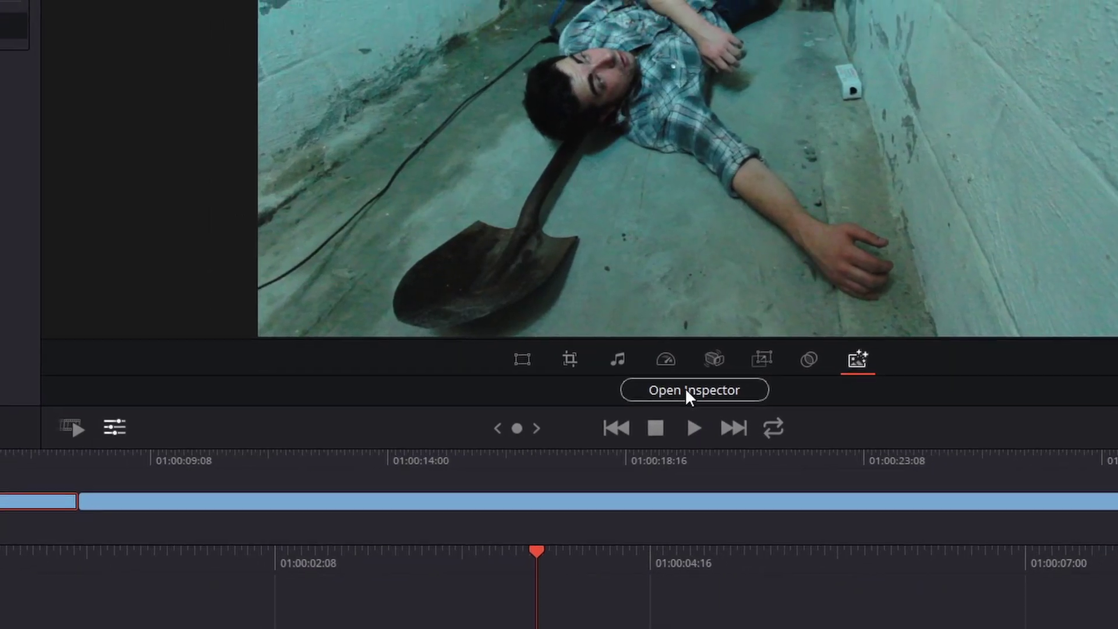
click(655, 372)
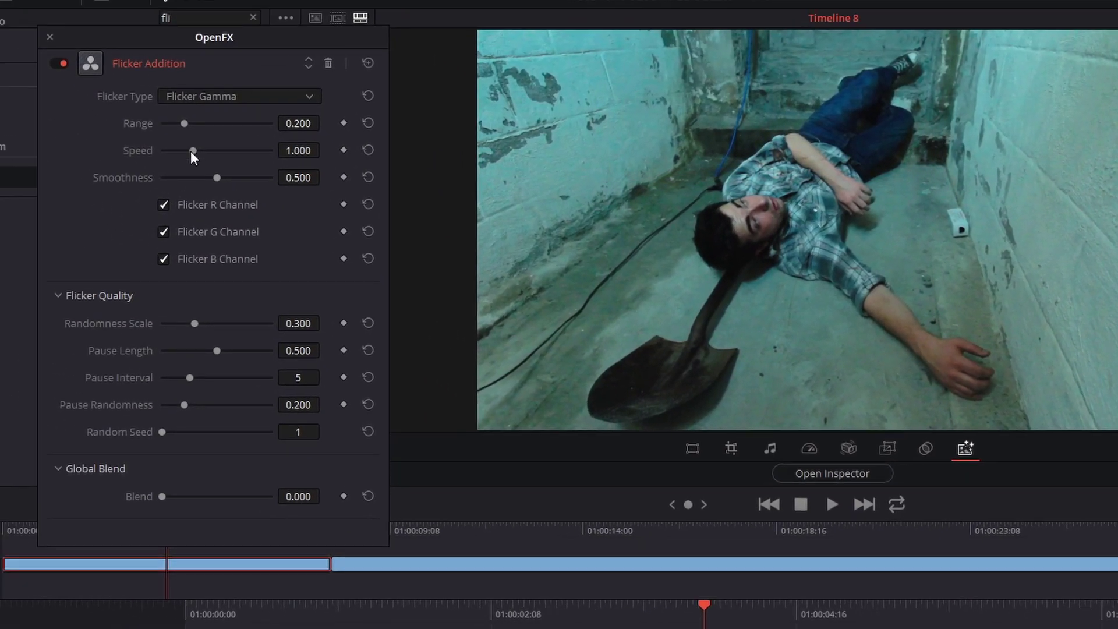
drag(106, 102, 202, 107)
drag(299, 611, 798, 622)
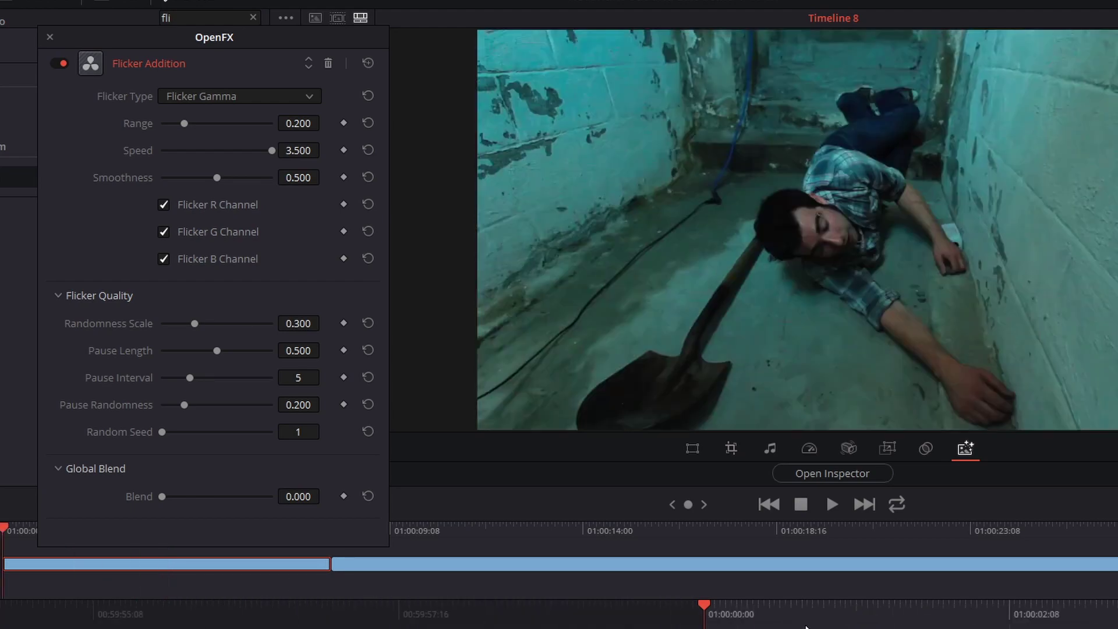
key(space)
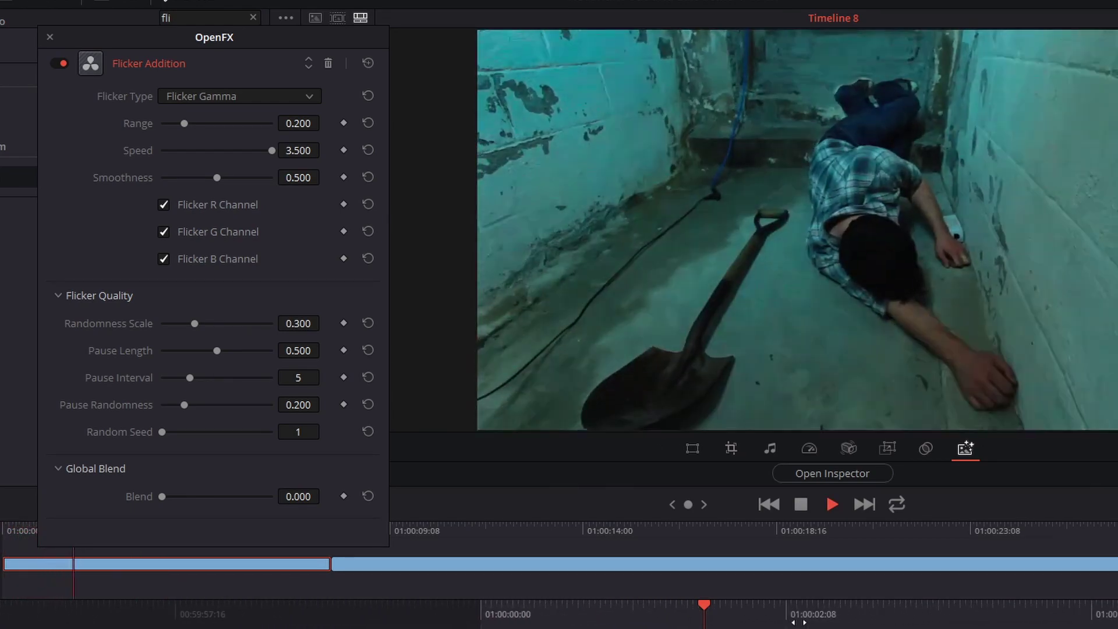
key(space)
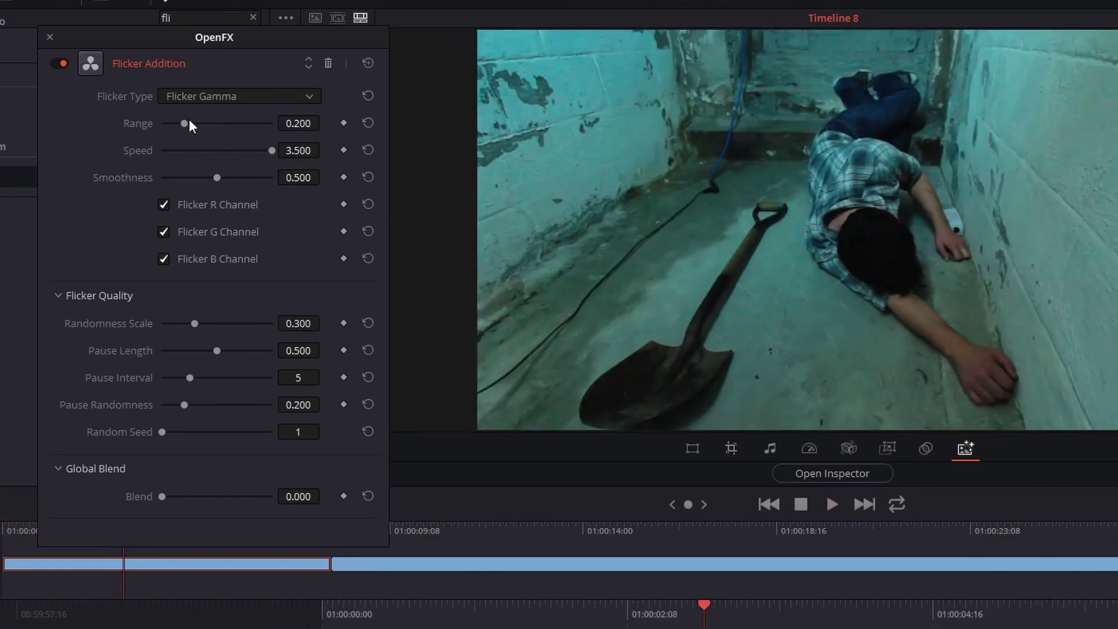
Set the flicker range to 0.101 and lower its smoothness while previewing the clip
drag(164, 123, 173, 125)
key(space)
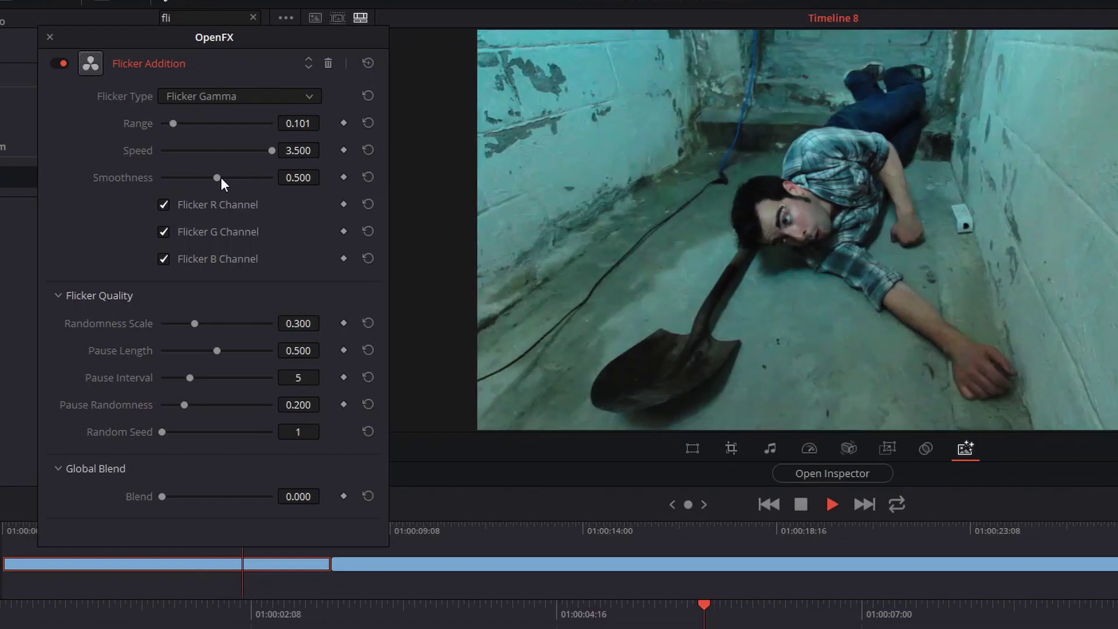
drag(221, 177, 130, 176)
key(space)
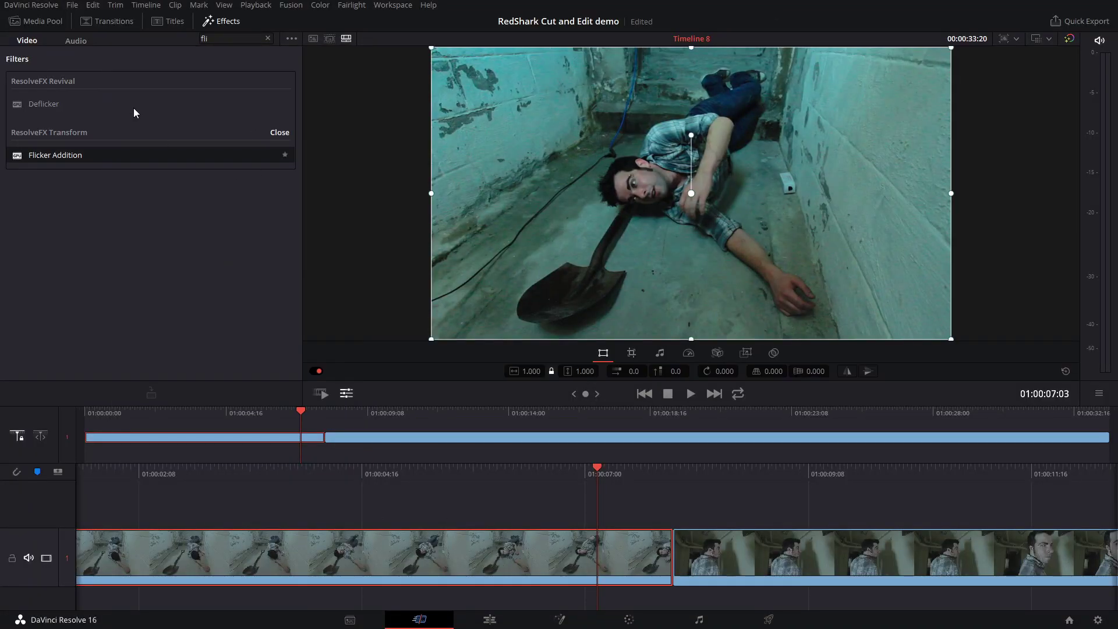
Apply the Deflicker effect to the timeline's second clip, the man in the plaid shirt
drag(642, 470, 522, 478)
click(711, 567)
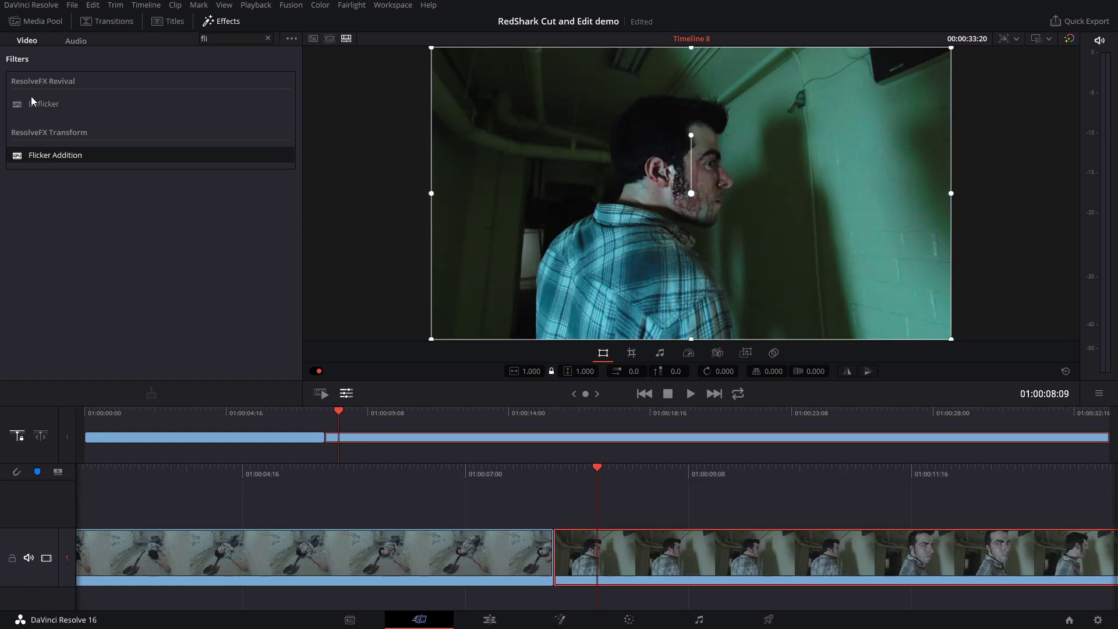
drag(32, 102, 603, 548)
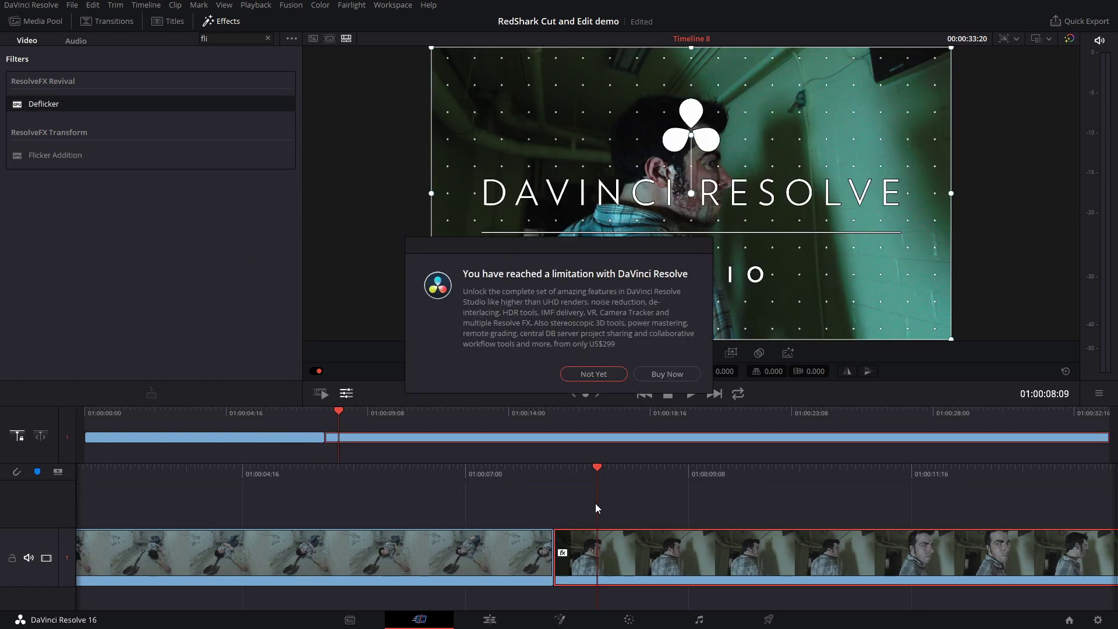